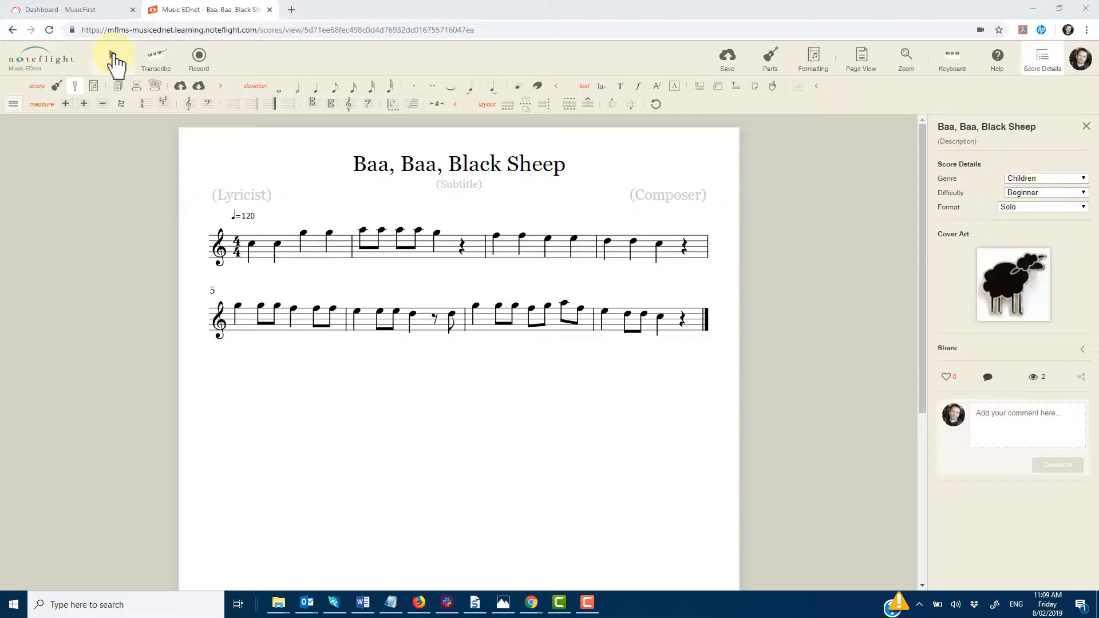
Play back the score and stop playback, twice.
click(113, 55)
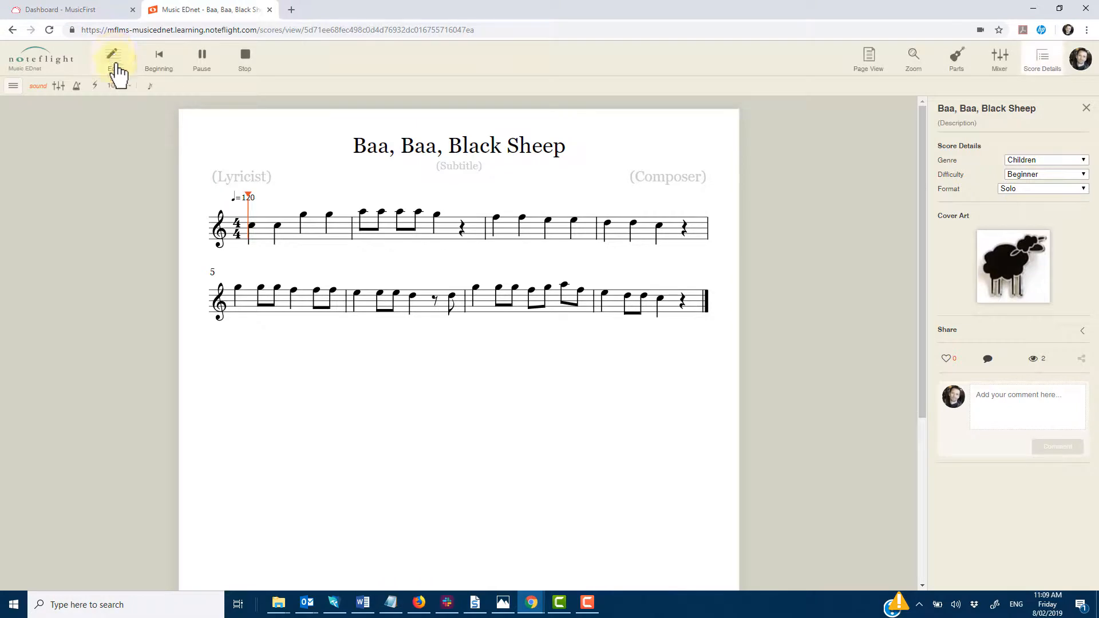
key(space)
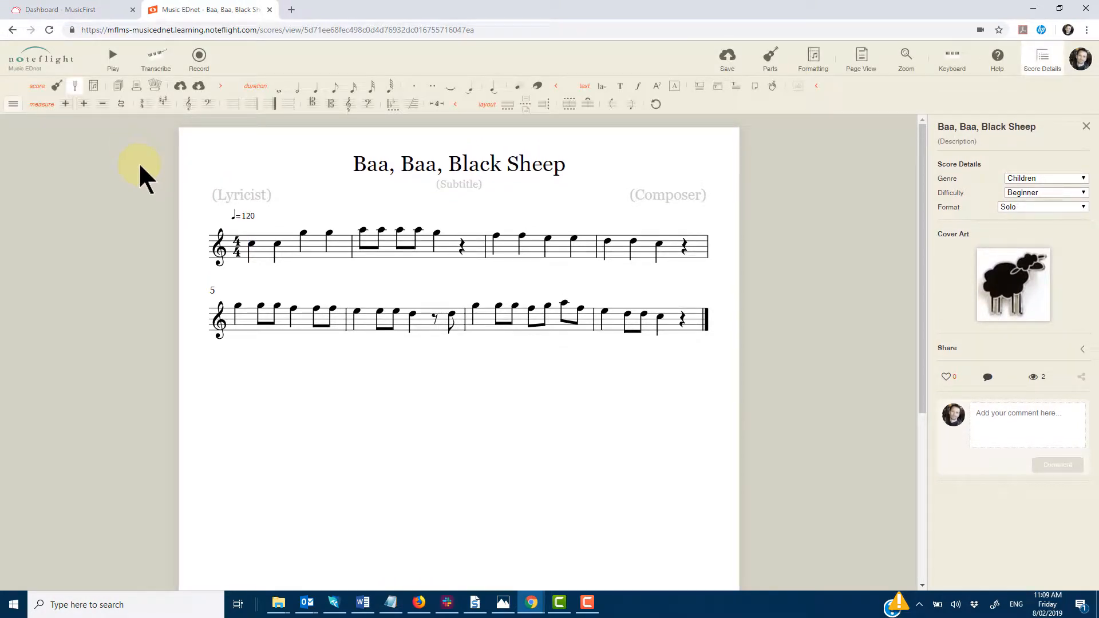
click(111, 55)
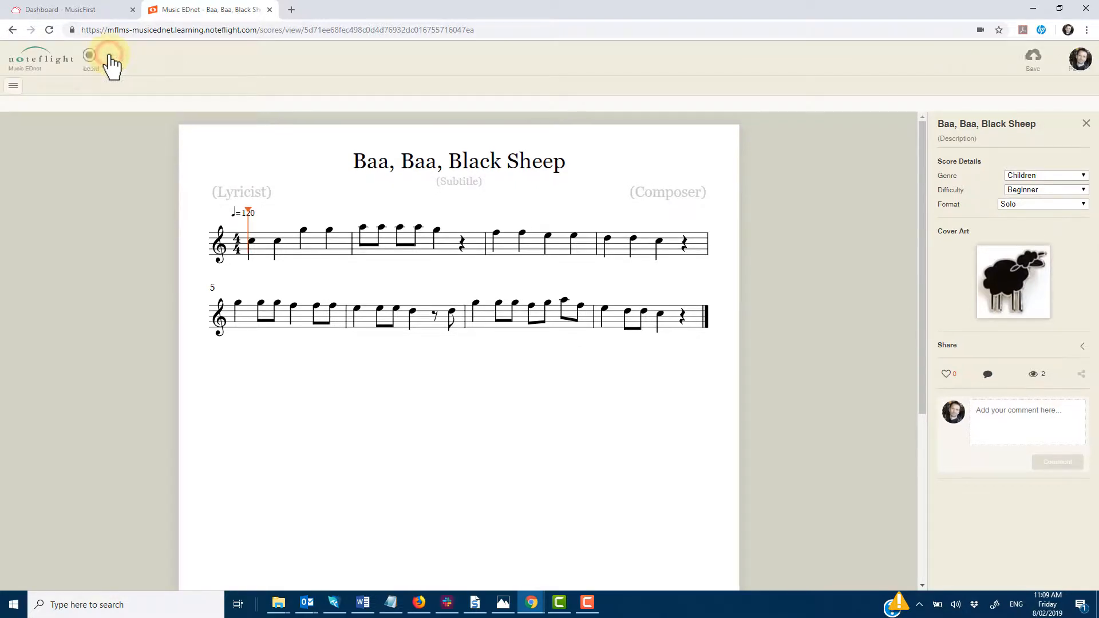
click(112, 56)
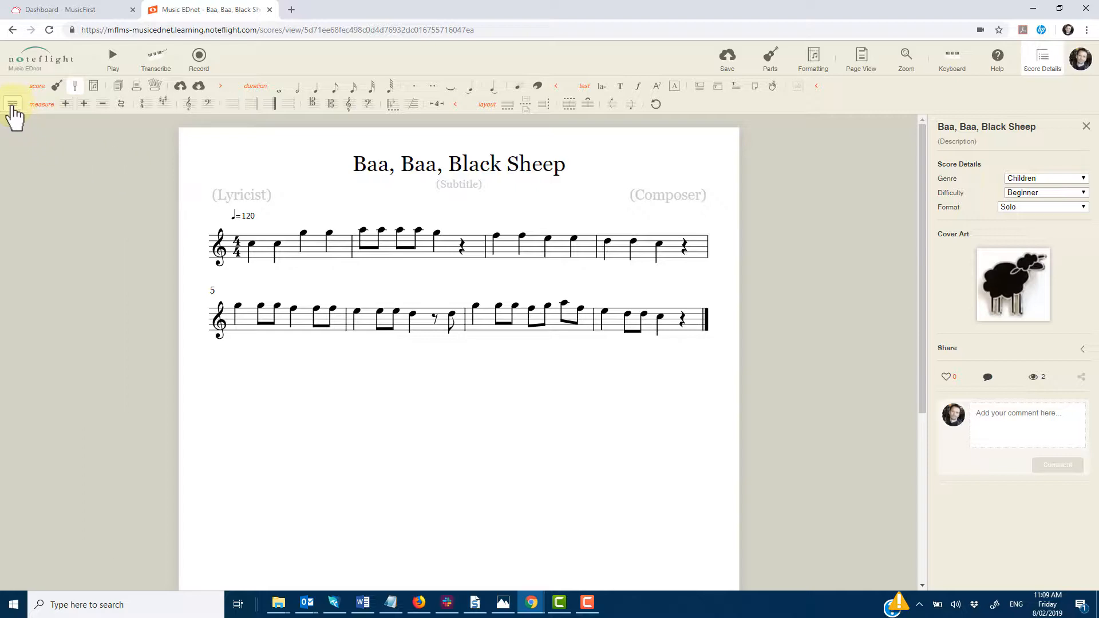
Show the sound toolbar through the toolbar options menu.
click(12, 105)
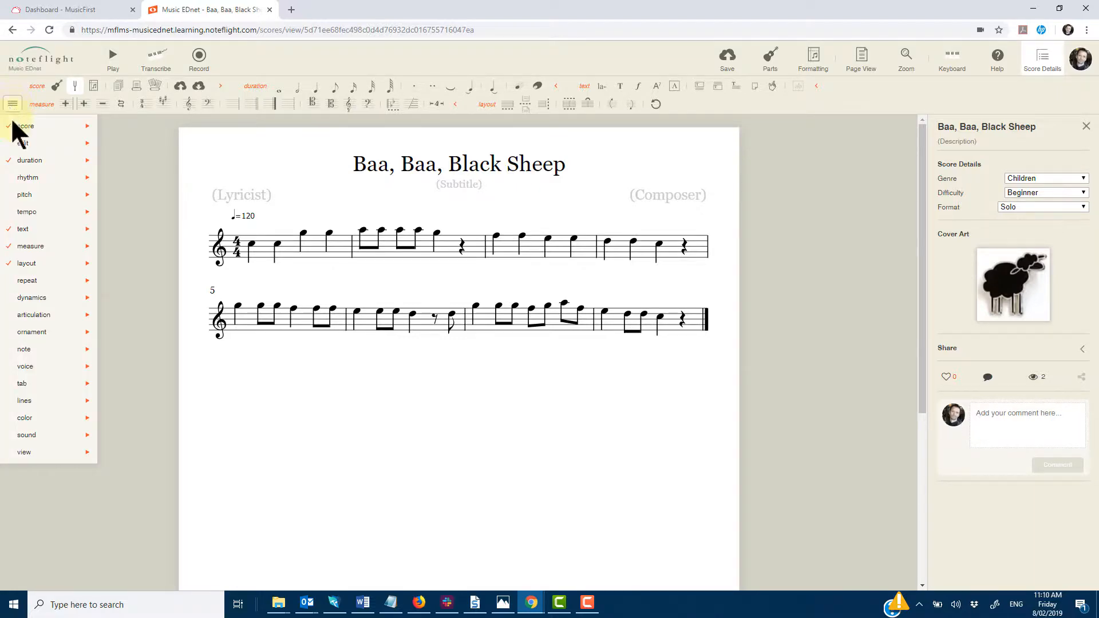
mouse_move(28, 436)
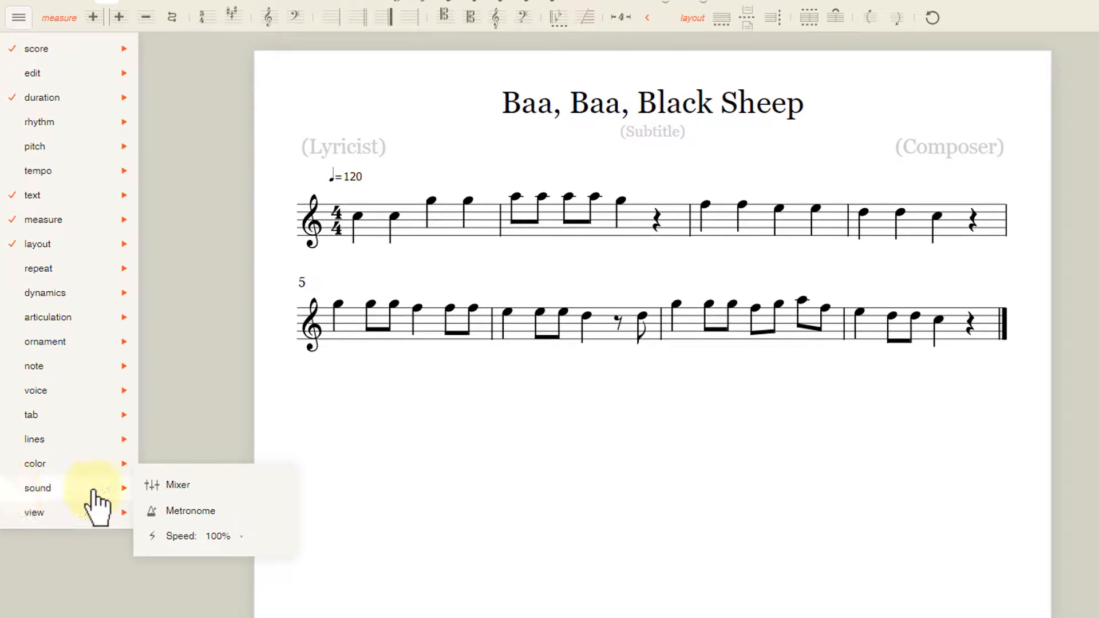
click(13, 490)
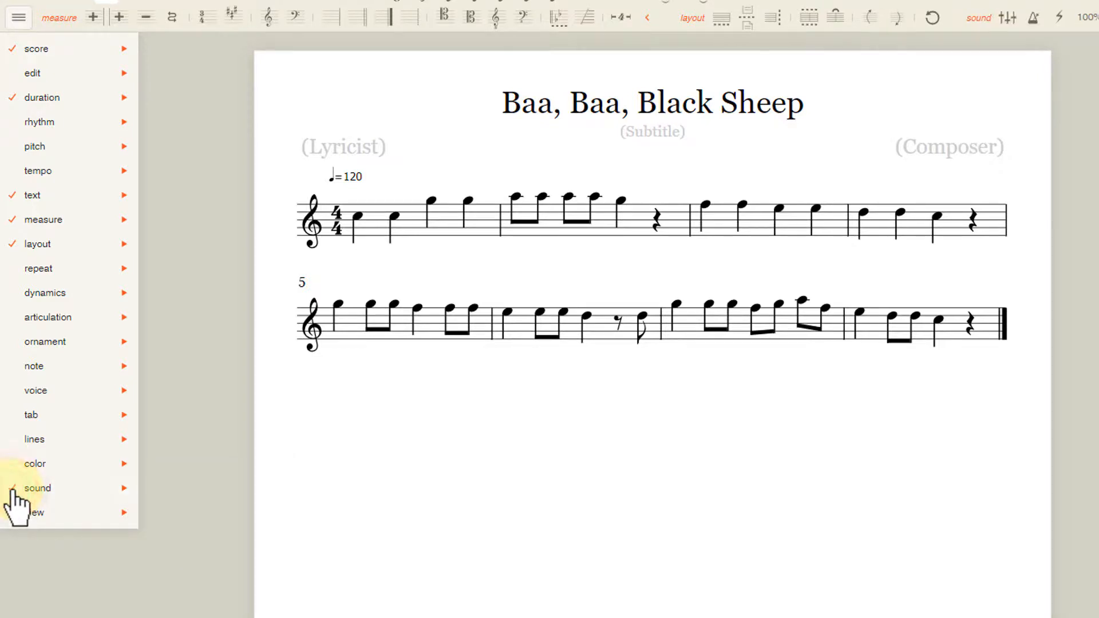
click(19, 17)
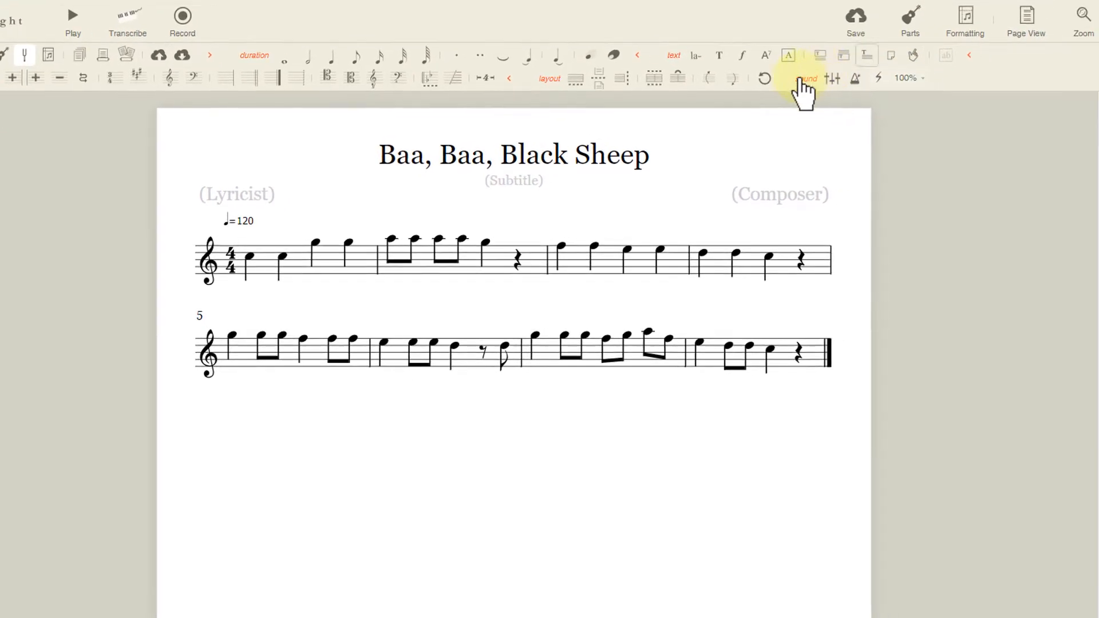
Open the Mixer, tick the Acoustic Guitar part's checkbox, and play the score briefly.
click(832, 78)
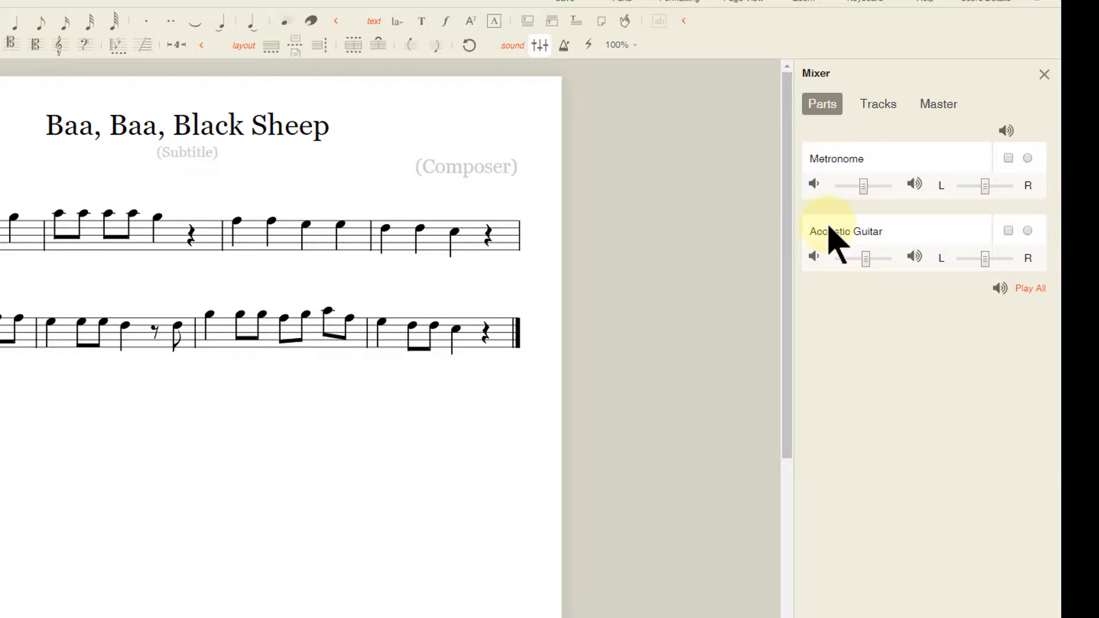
click(1009, 231)
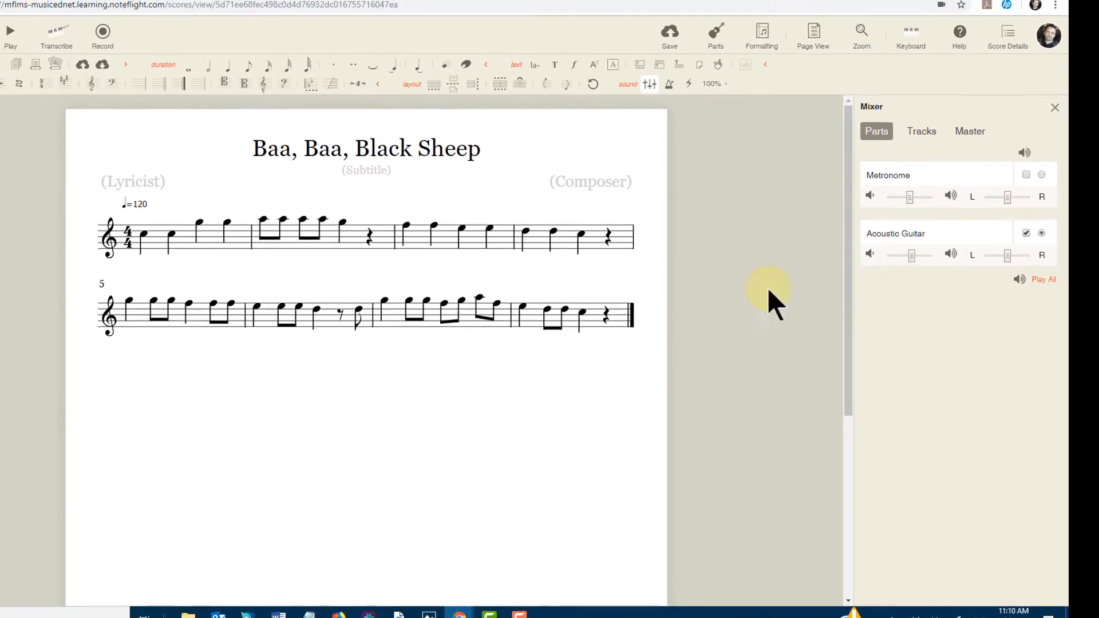
click(81, 55)
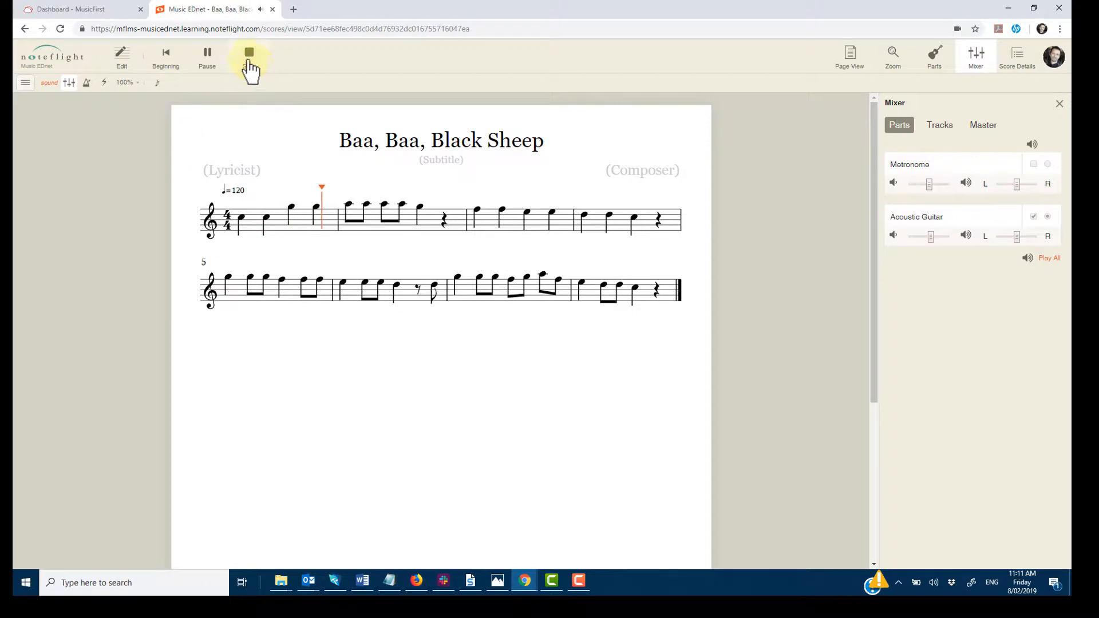
click(249, 60)
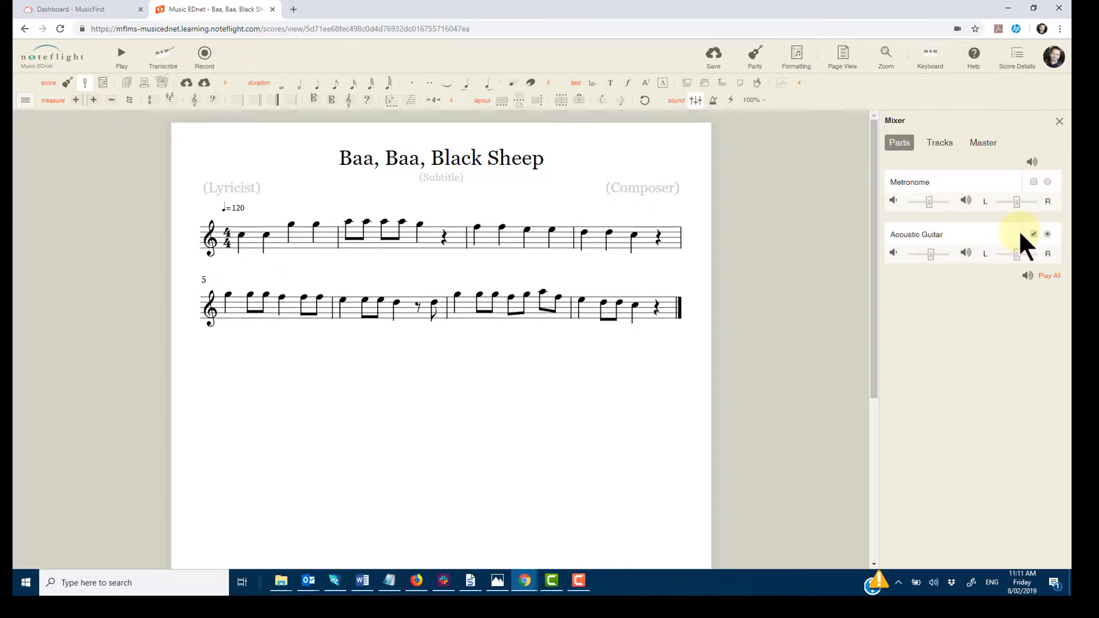
Tick the Metronome and clear the Acoustic Guitar checkbox in the mixer, then play the score briefly.
click(1034, 181)
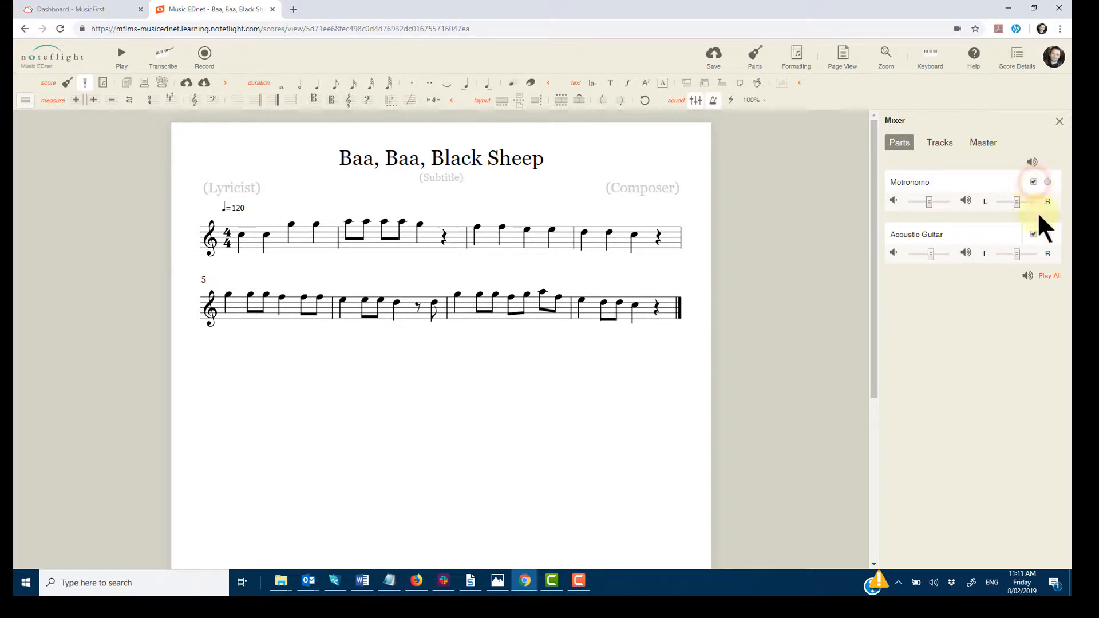
click(1034, 181)
click(1032, 181)
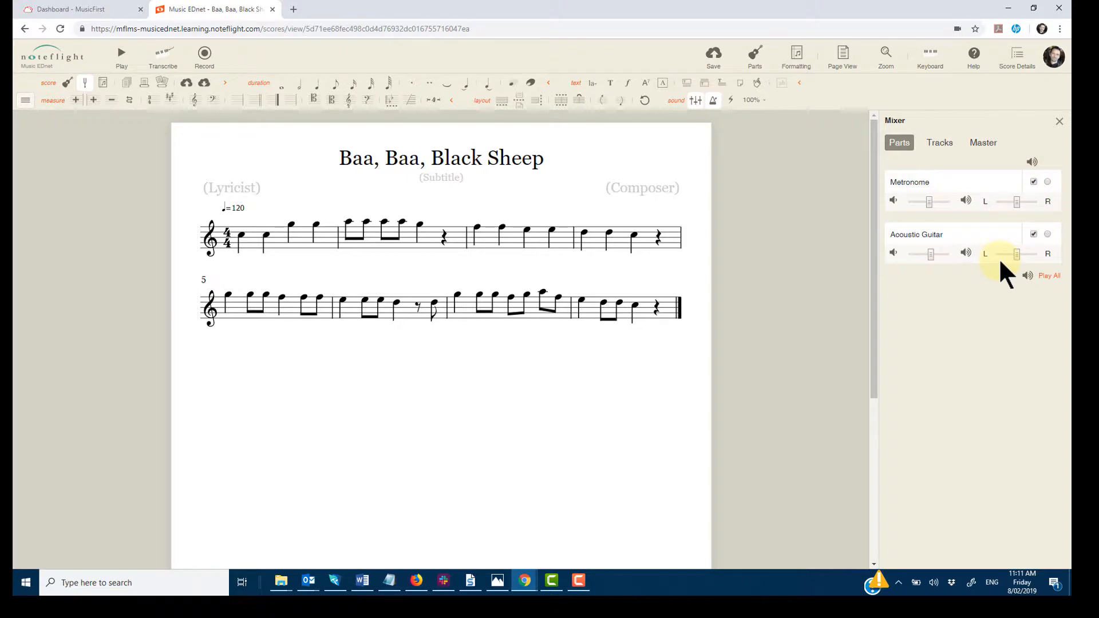
click(1033, 182)
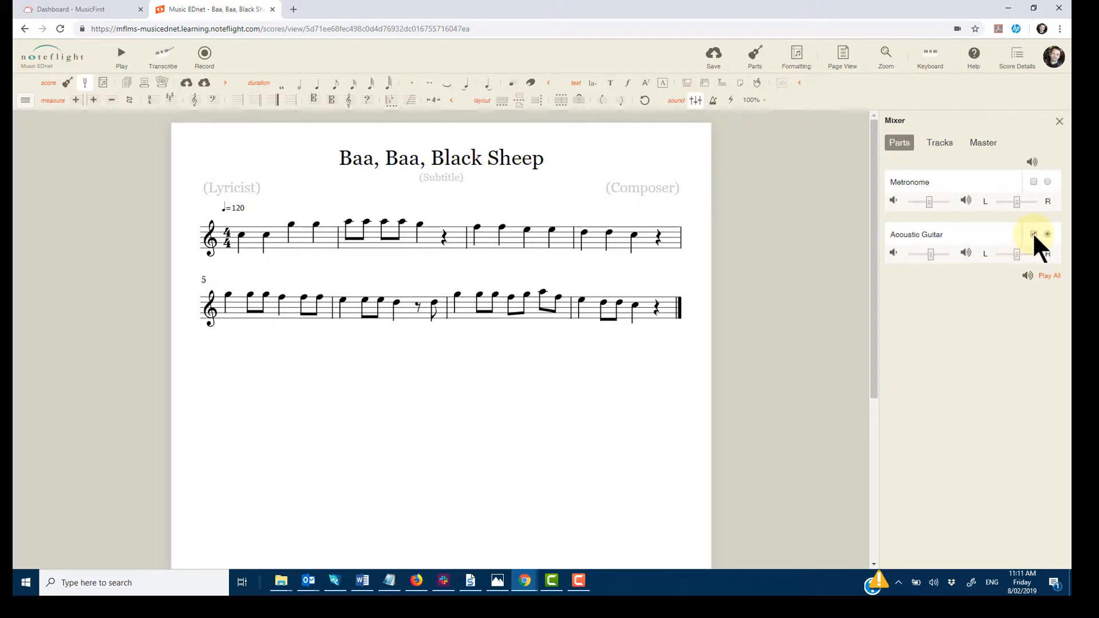
click(1034, 182)
click(1034, 235)
click(1033, 234)
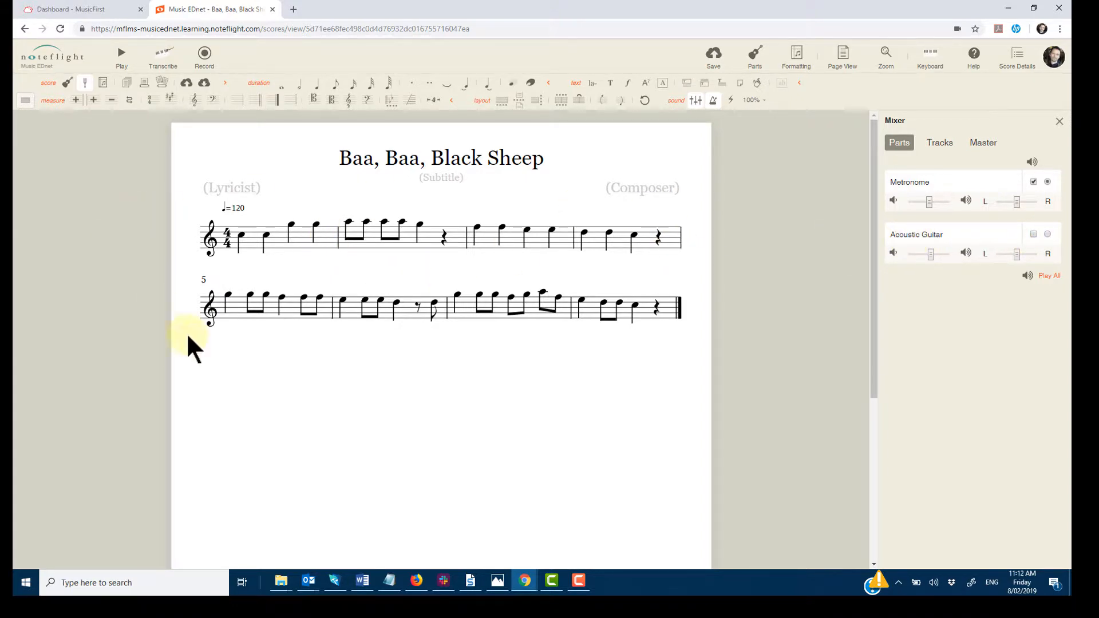
click(121, 54)
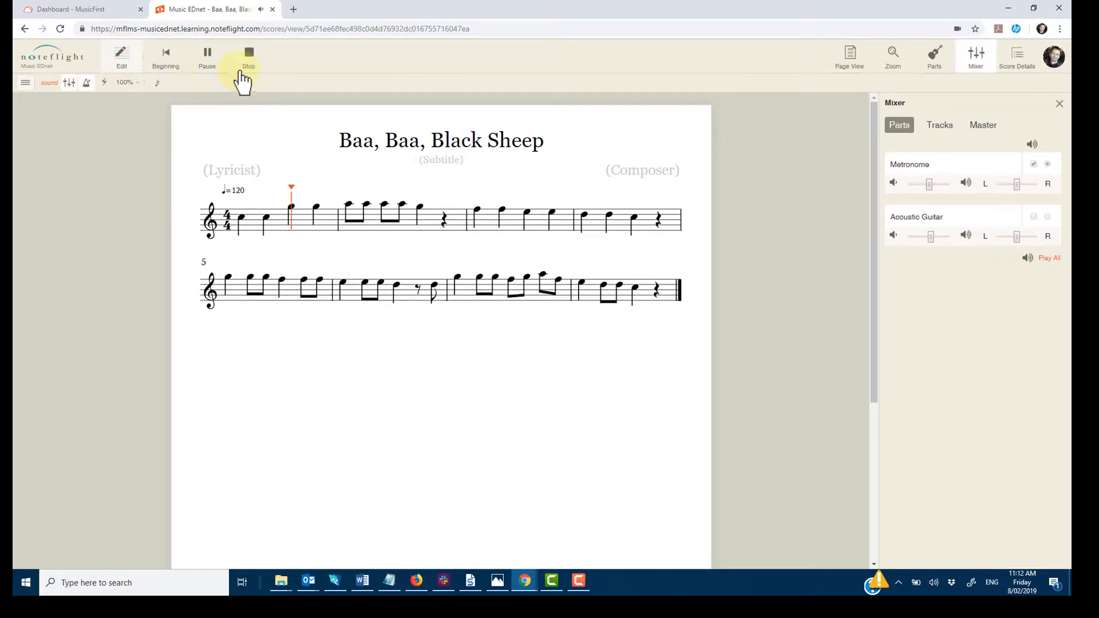
click(247, 68)
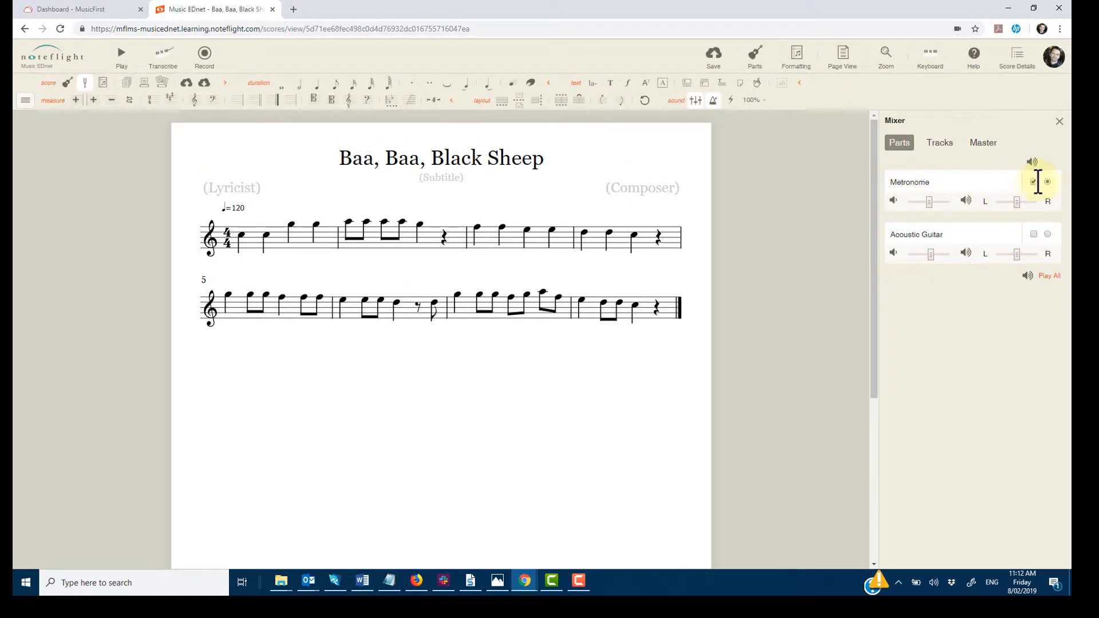
Turn off the metronome and play back the score briefly.
click(1034, 182)
click(1034, 181)
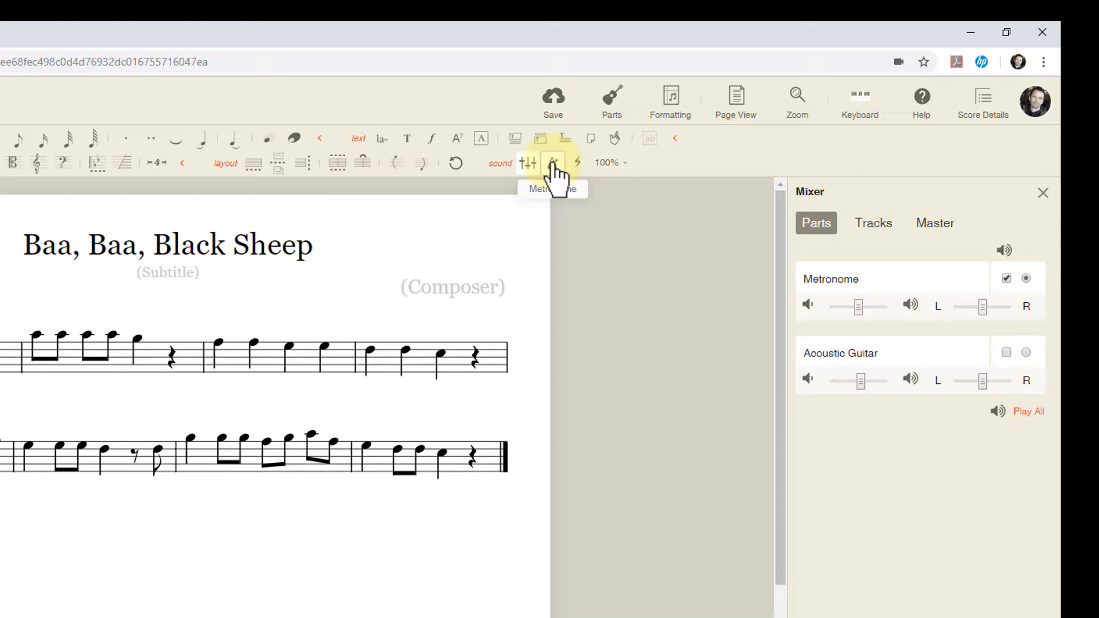
click(553, 166)
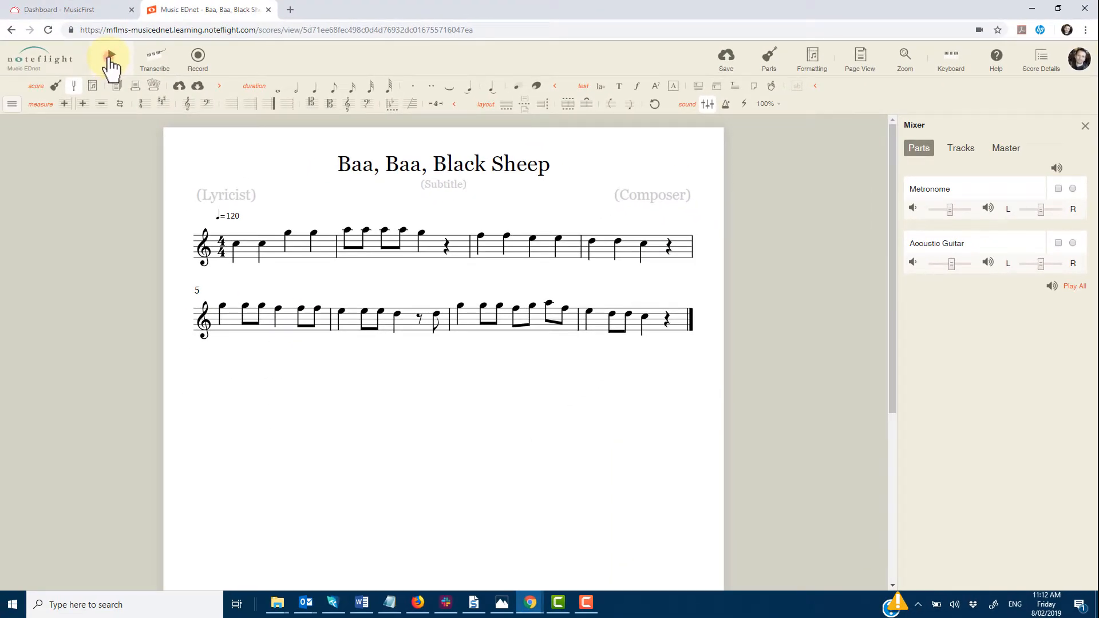
click(110, 57)
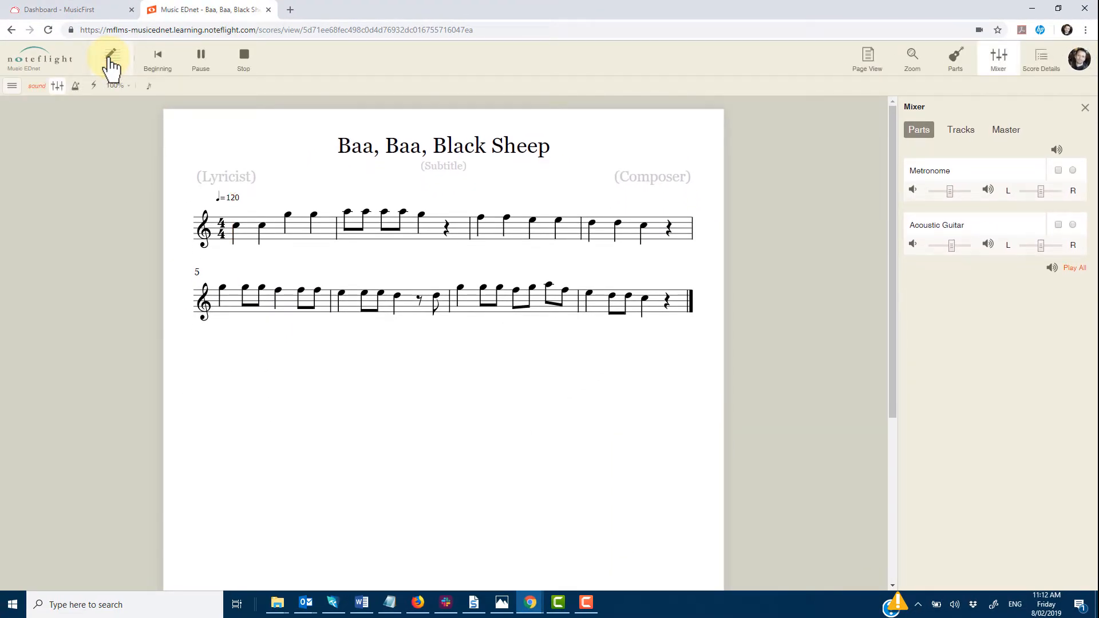
click(110, 57)
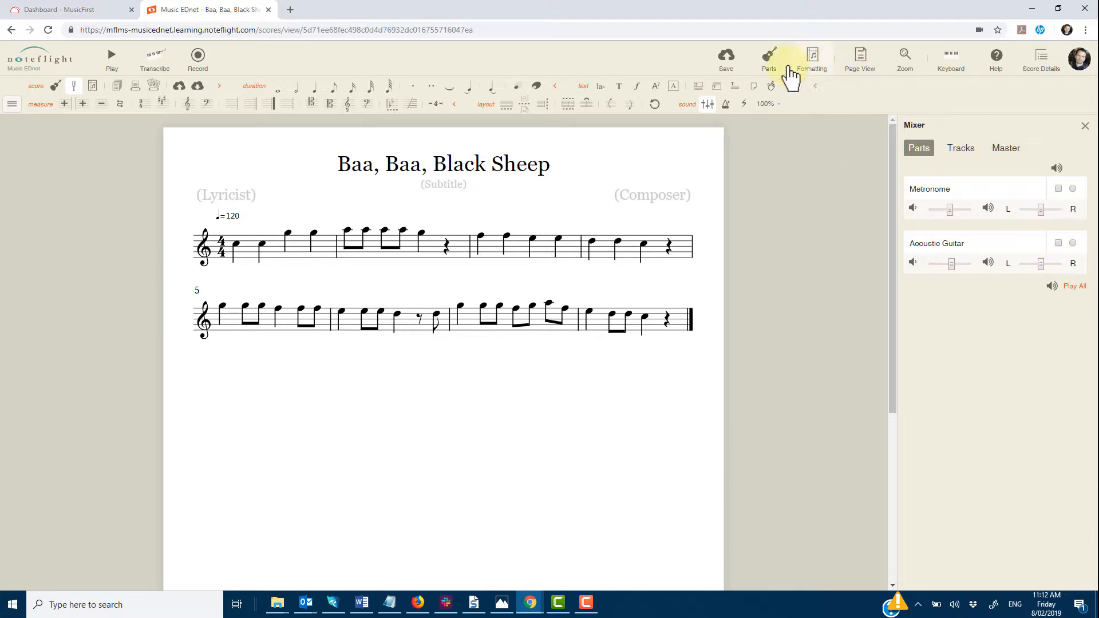
Add a Banjo part from the Plucked Strings instruments to the score.
click(777, 64)
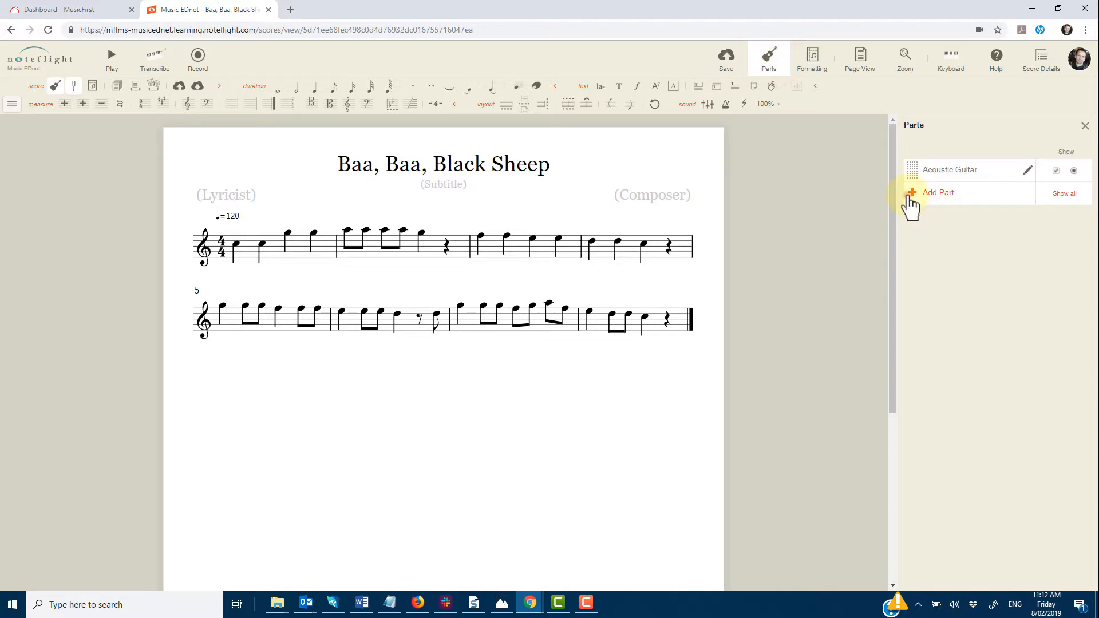
click(910, 197)
click(429, 171)
click(417, 213)
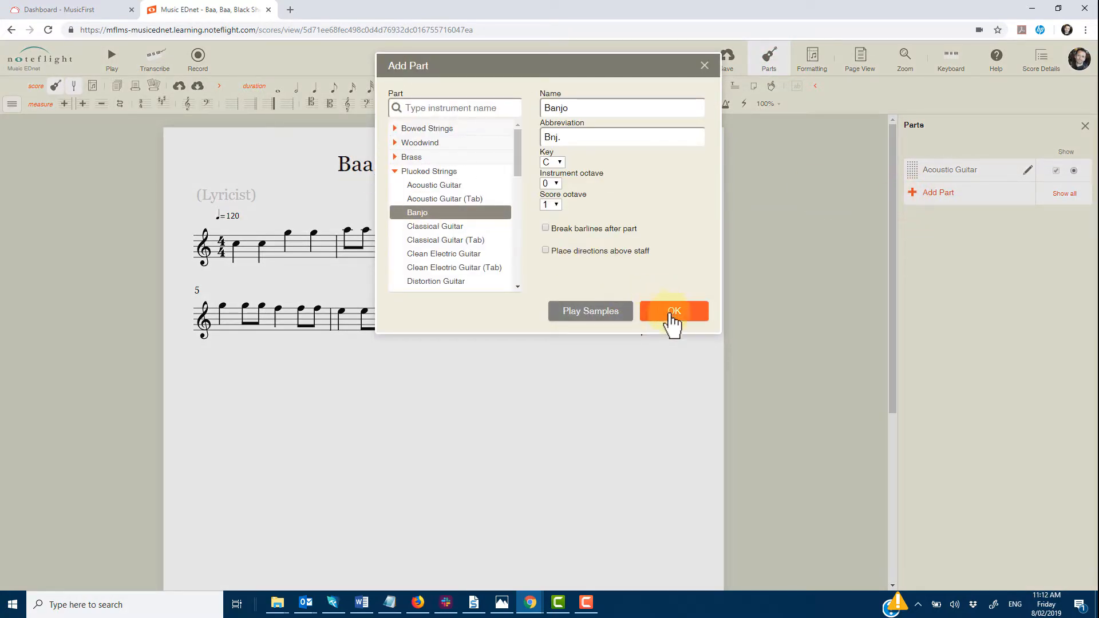
click(671, 314)
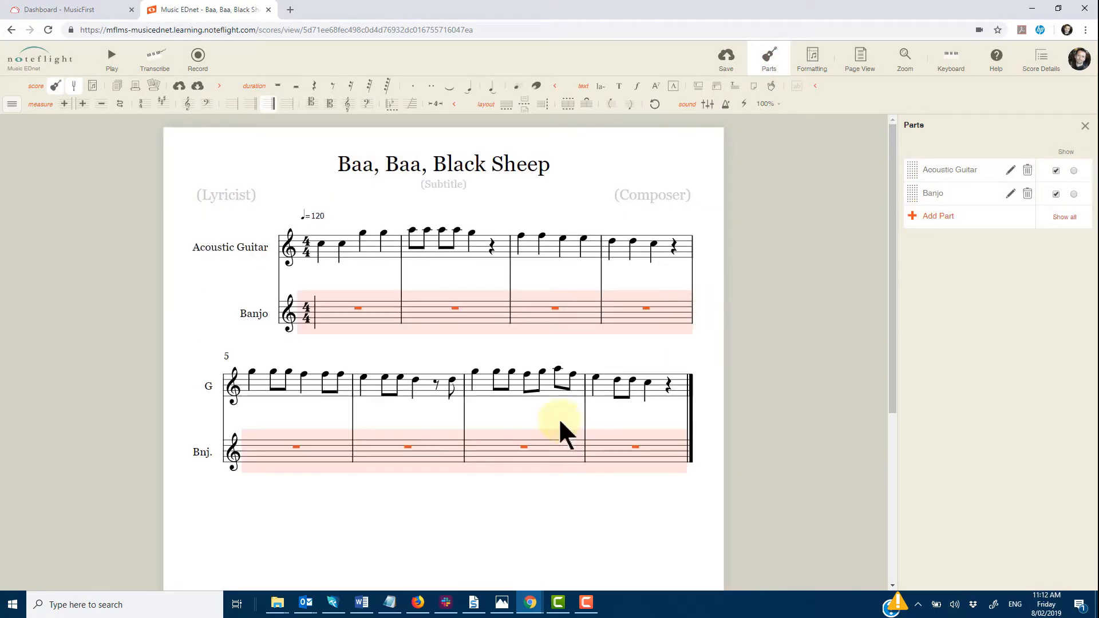
Enter the notes C, E, G, E, C, E, G, E in the Banjo's first two measures.
click(336, 321)
click(328, 316)
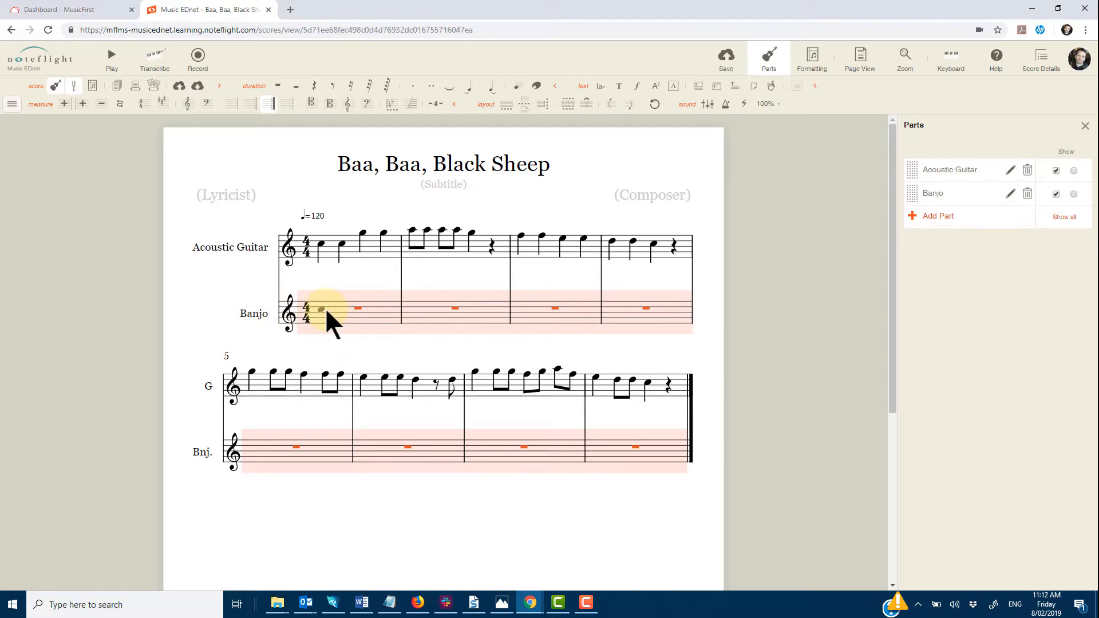
key(c)
key(e)
key(g)
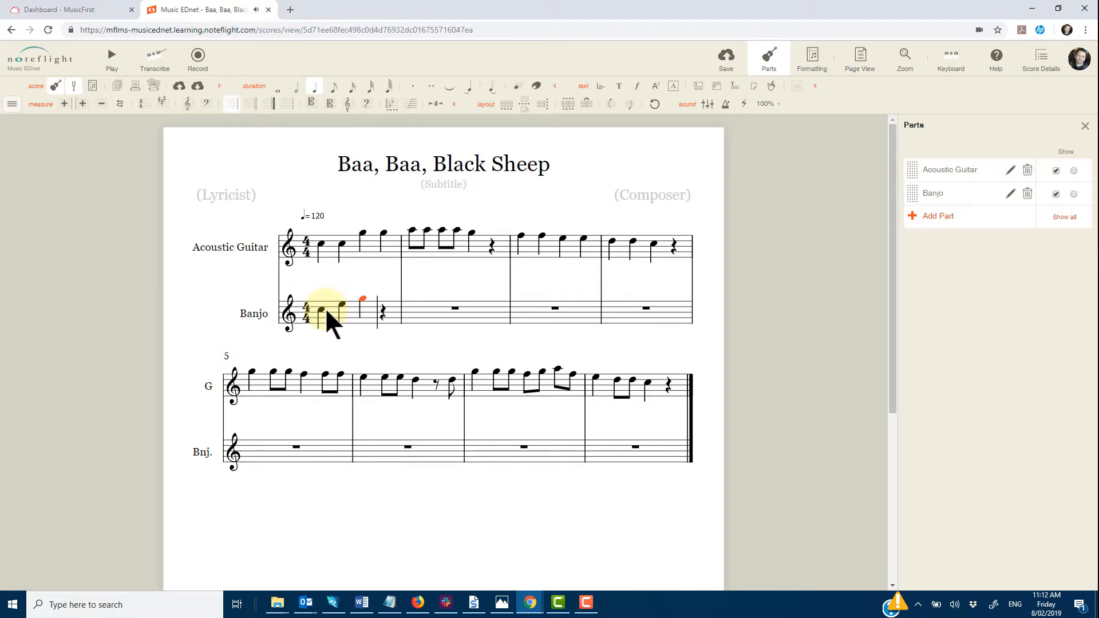
key(e)
key(c)
key(e)
key(g)
key(e)
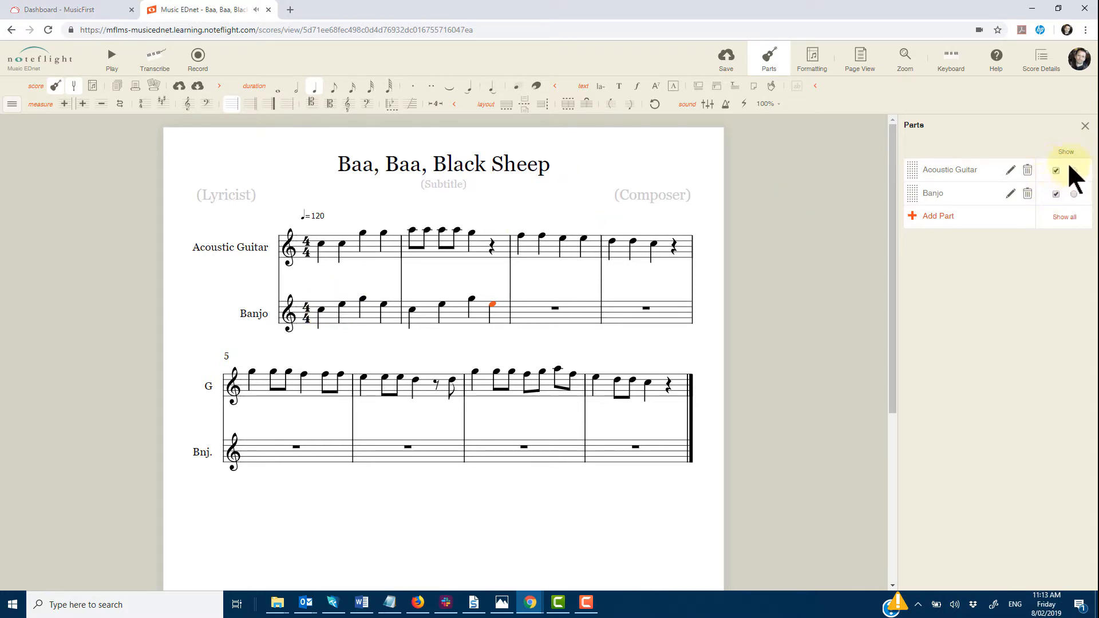
Tick the Acoustic Guitar part in the Mixer alongside the Banjo and play the score briefly.
click(709, 105)
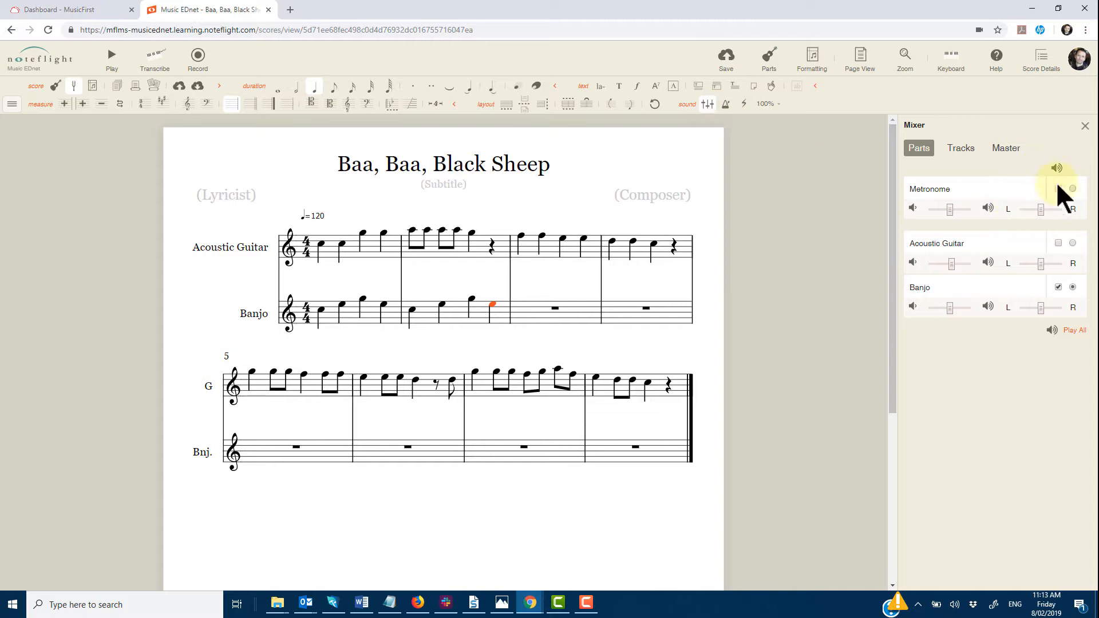
click(1058, 243)
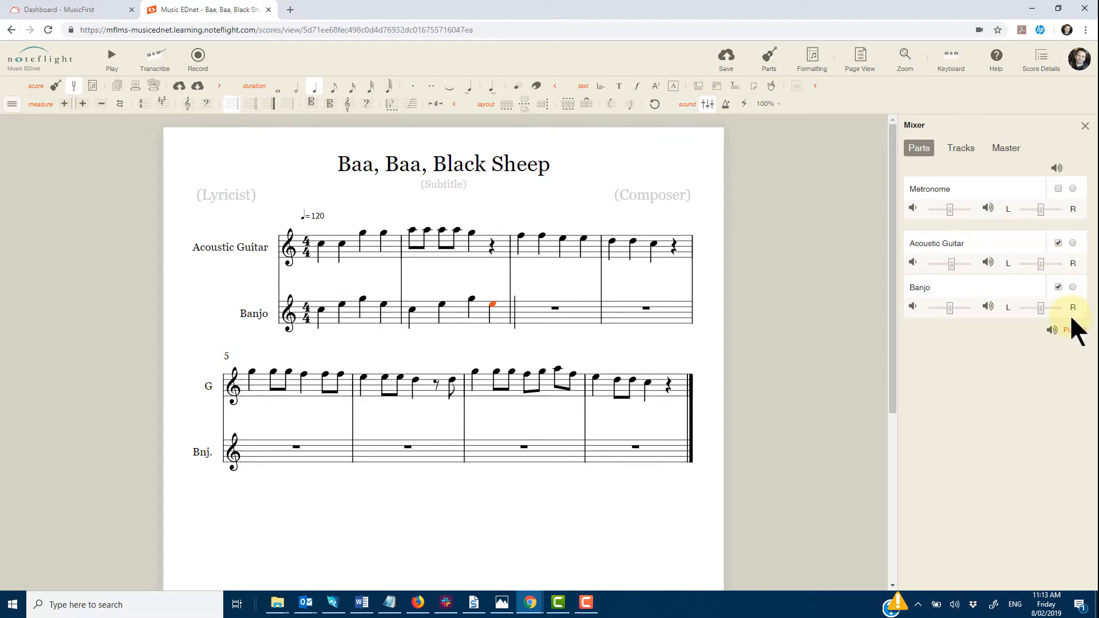
click(769, 60)
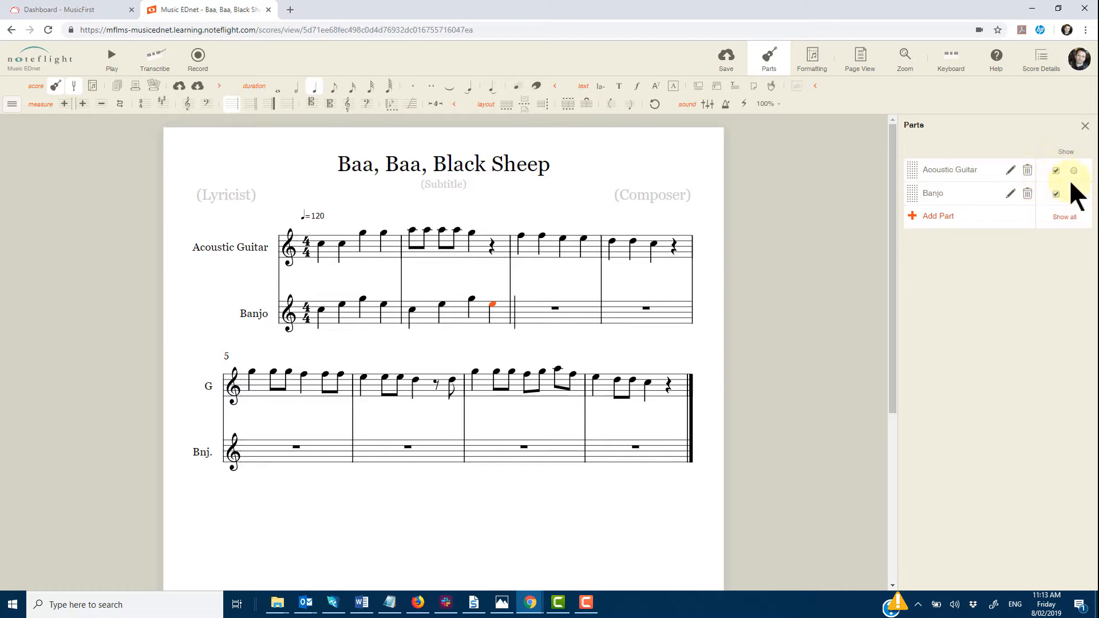
click(708, 106)
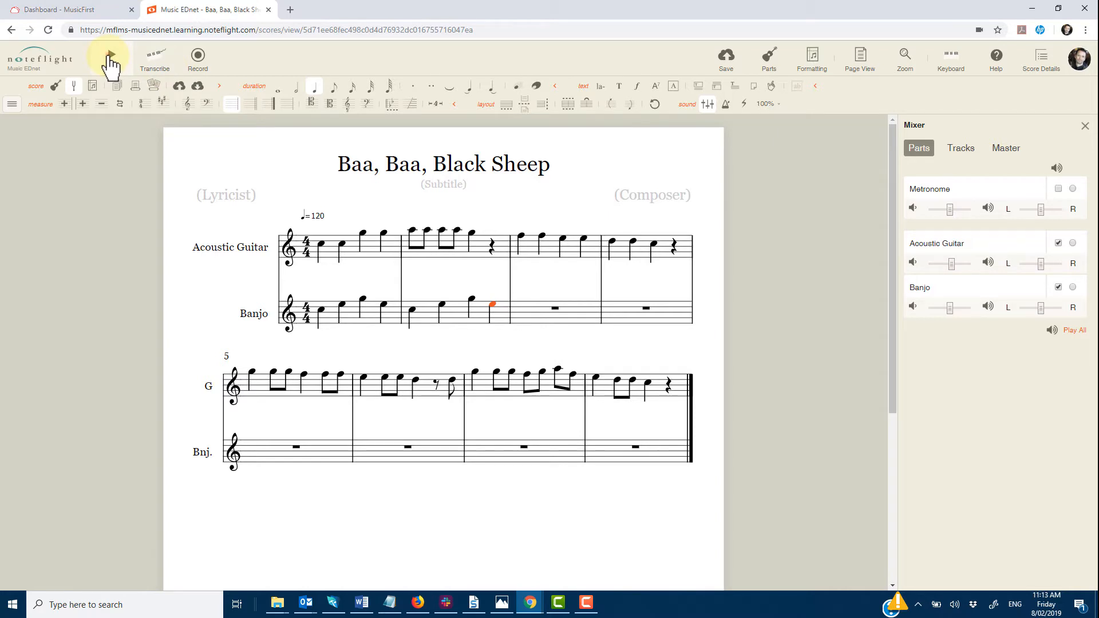
click(110, 57)
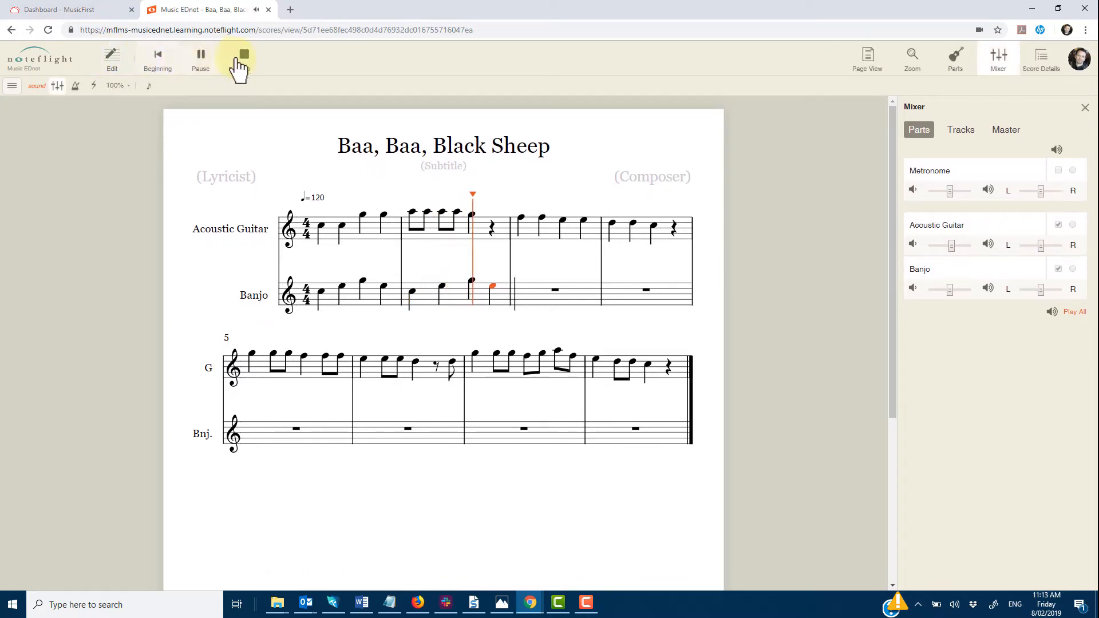
click(240, 59)
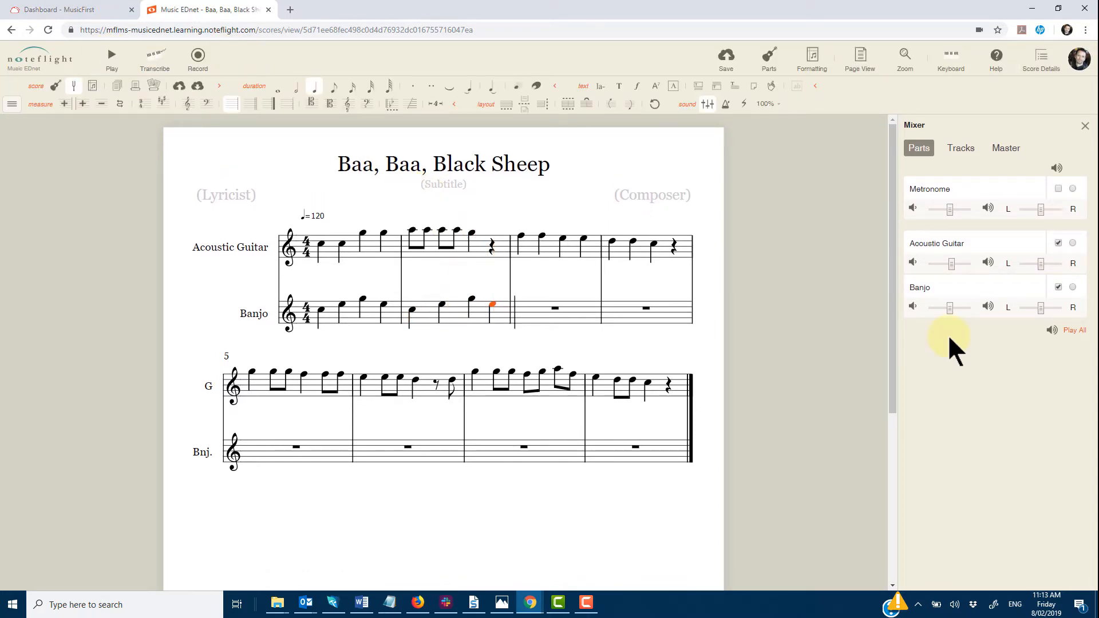
Clear the Acoustic Guitar checkbox and play the score from the Banjo's first note.
click(1057, 243)
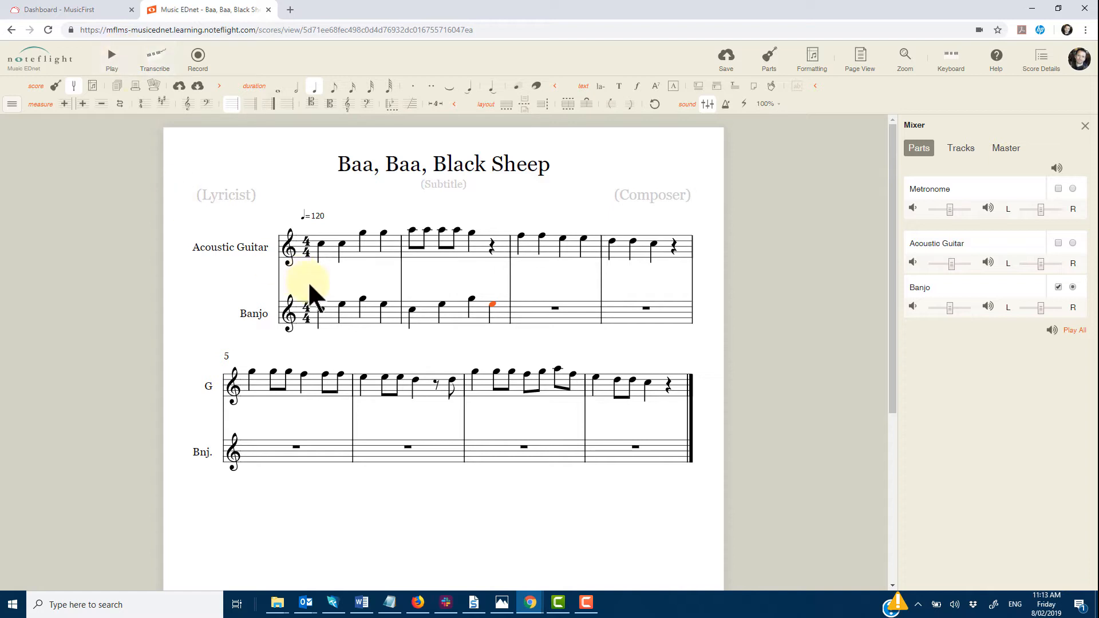
click(321, 309)
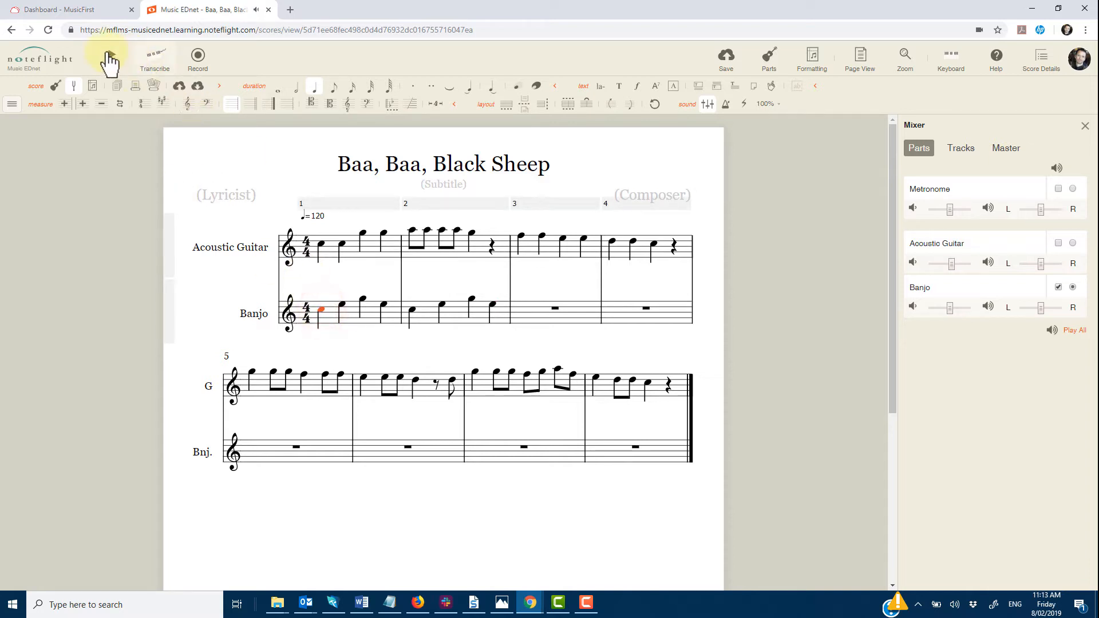
click(109, 59)
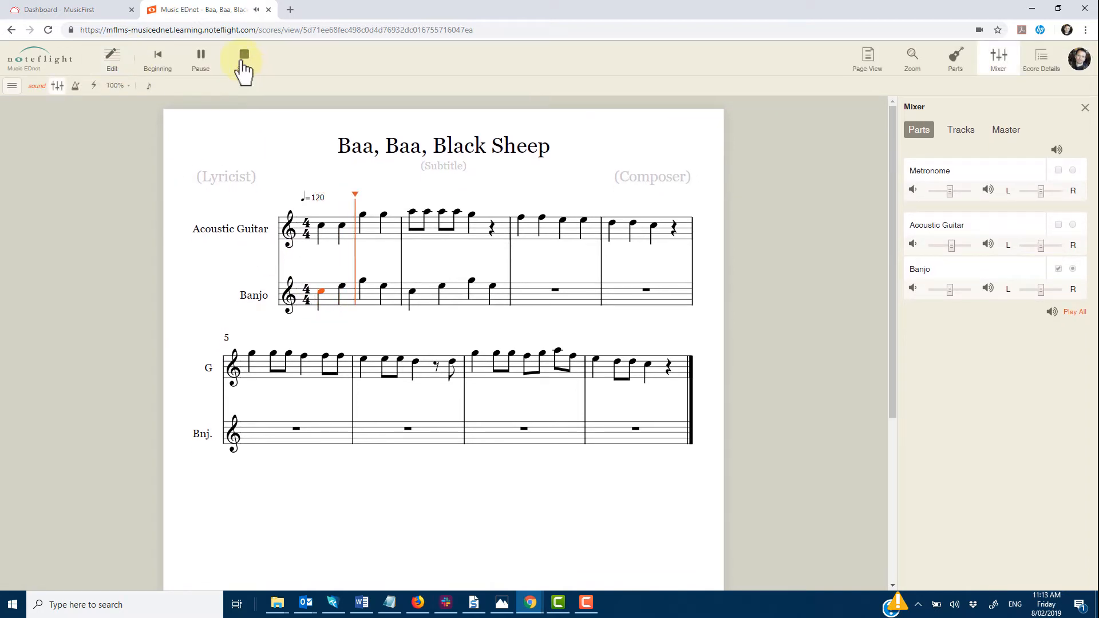
click(242, 57)
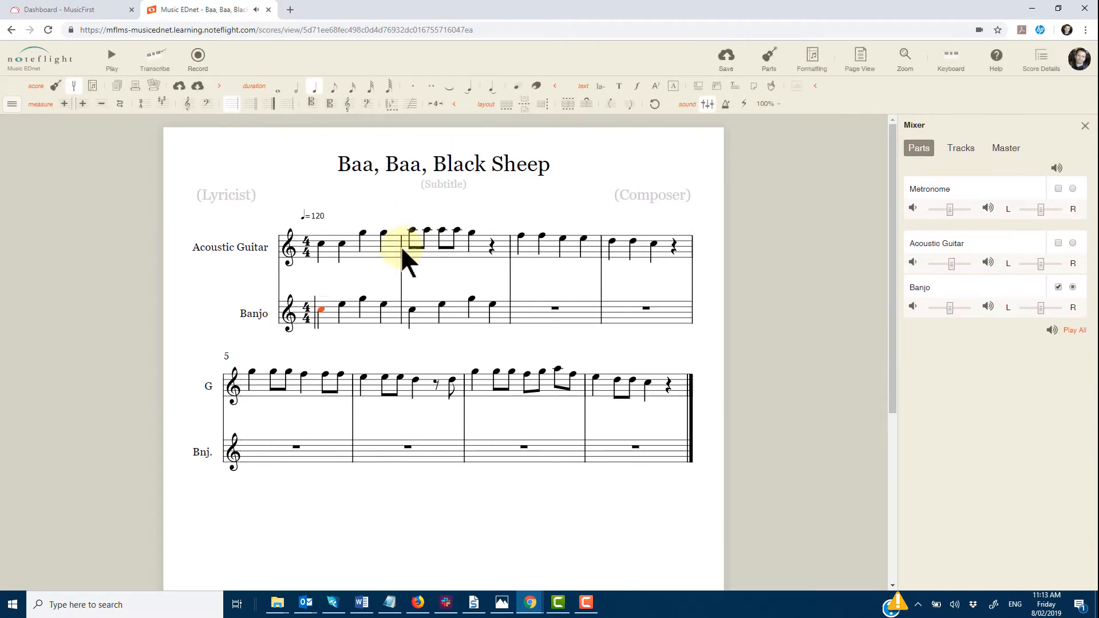
Select the whole Banjo staff and delete the Banjo part from the score.
click(275, 313)
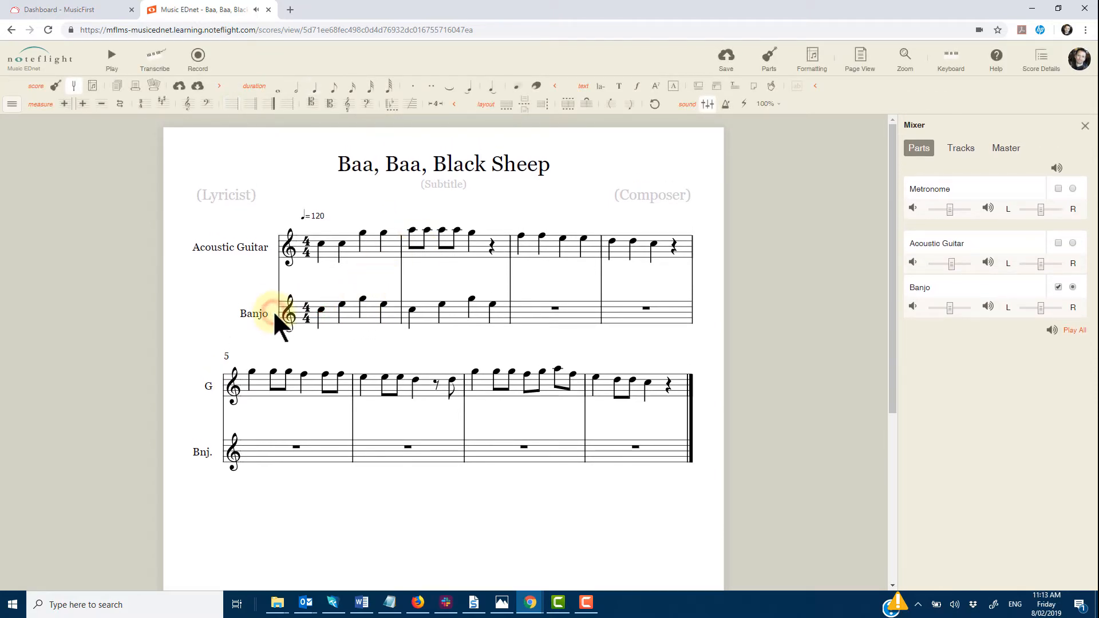
click(288, 313)
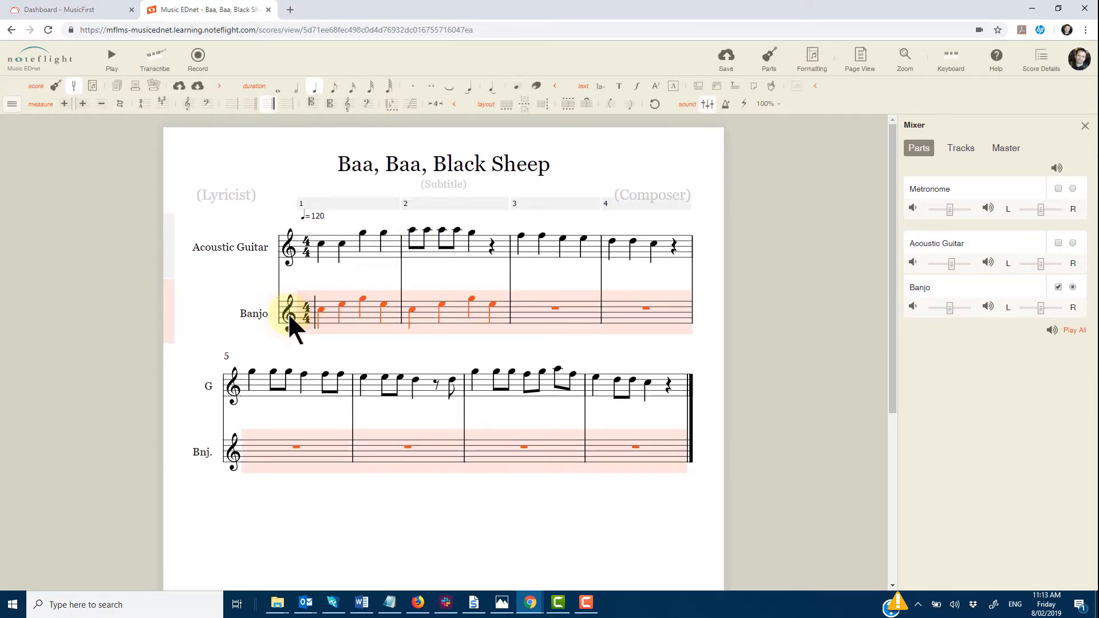
key(Delete)
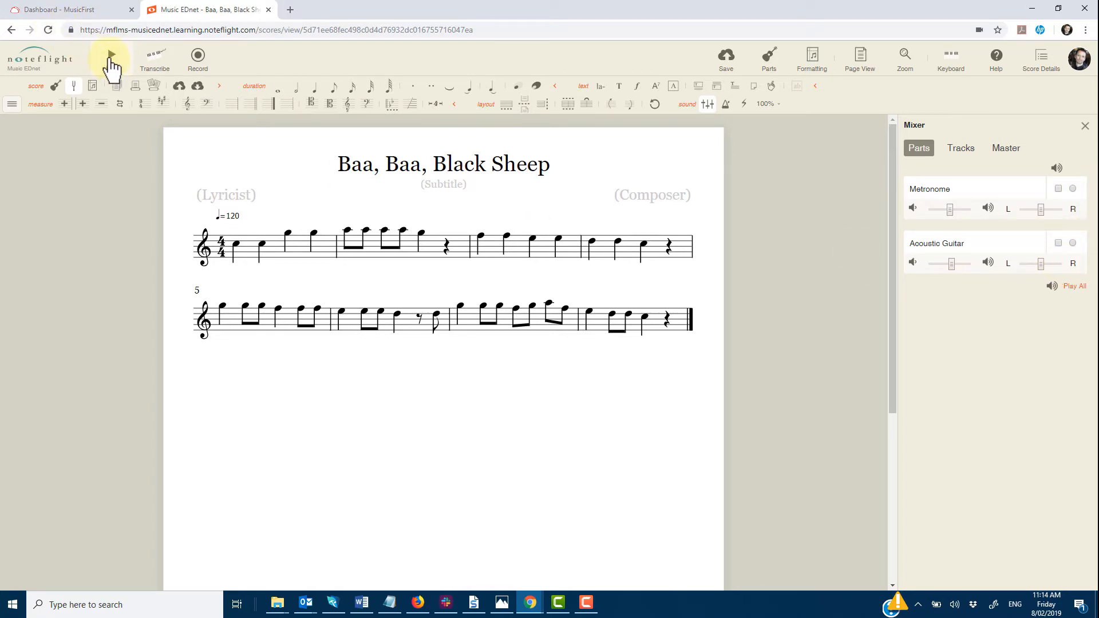
Play the score and stop playback to return to editing mode.
click(111, 57)
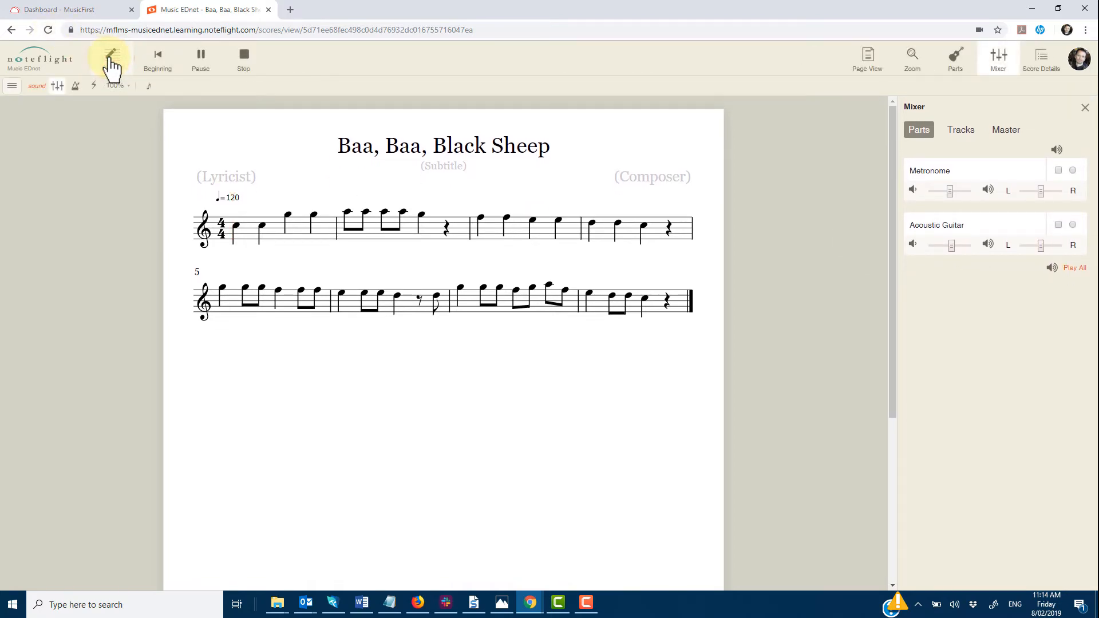
click(111, 60)
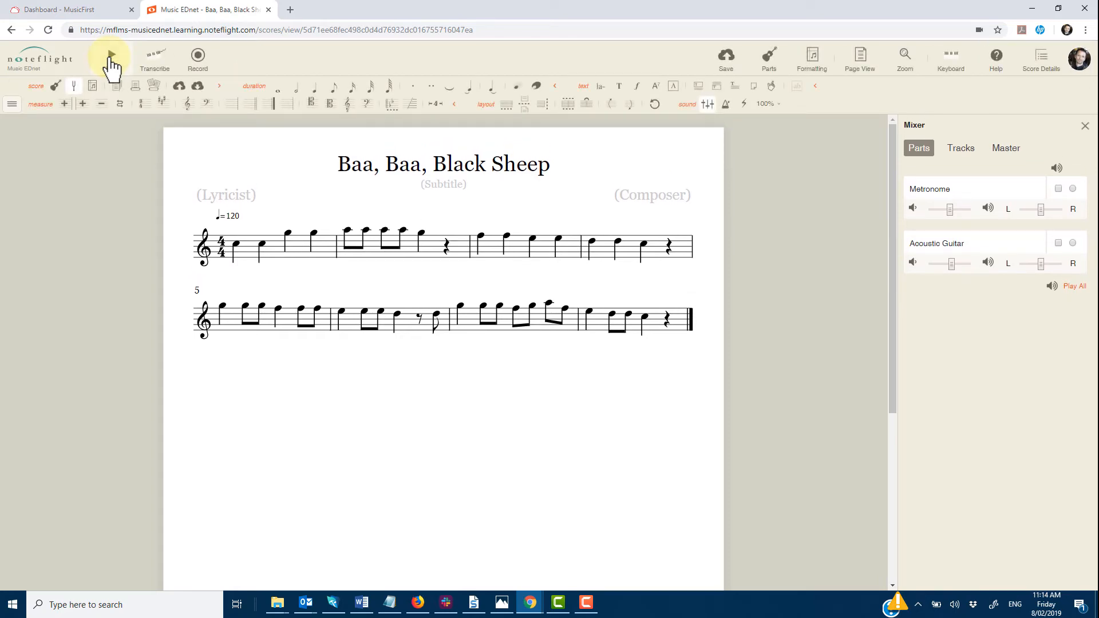
Hide the sound toolbar section and restore it from the toolbar sections menu.
click(690, 106)
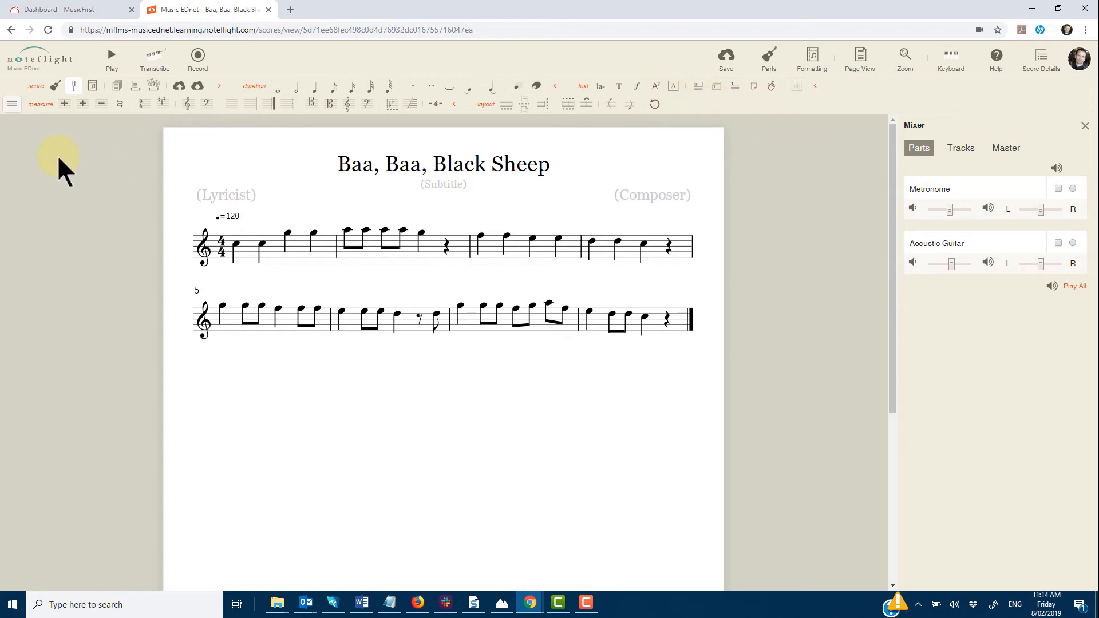
click(11, 105)
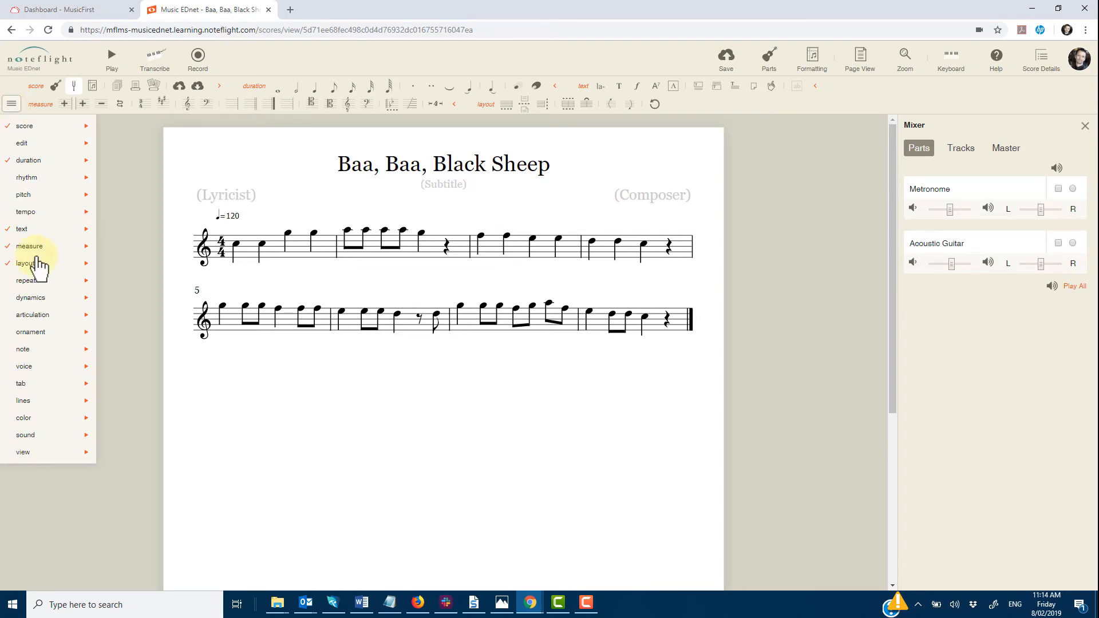
click(11, 440)
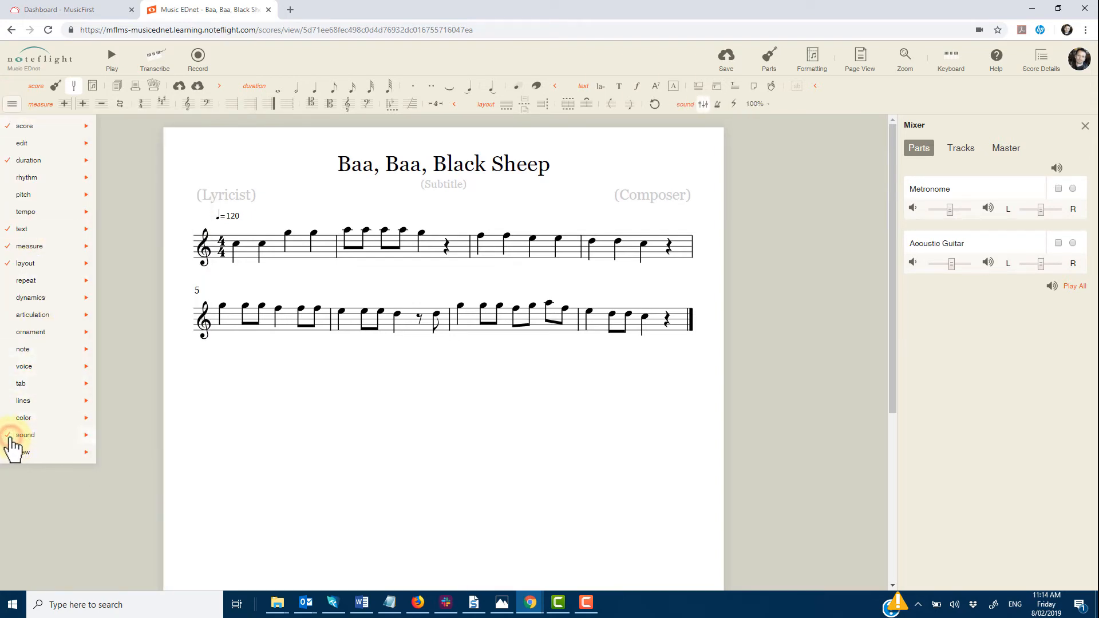
Tick the Acoustic Guitar part's checkbox in the Mixer and close the toolbar sections menu.
click(708, 109)
click(708, 104)
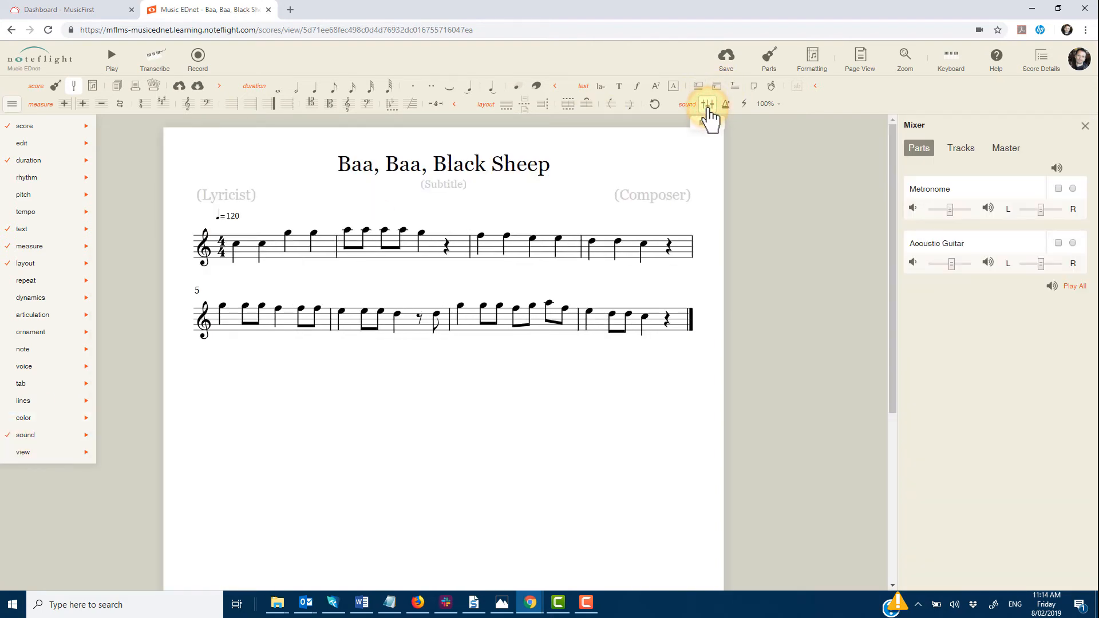
click(1058, 243)
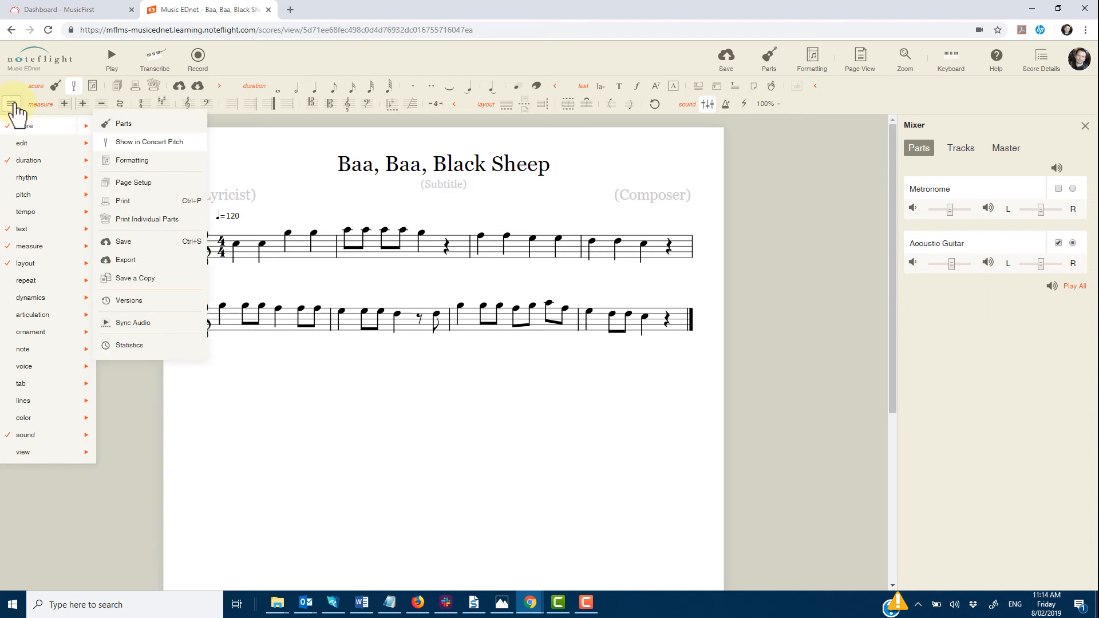
click(12, 104)
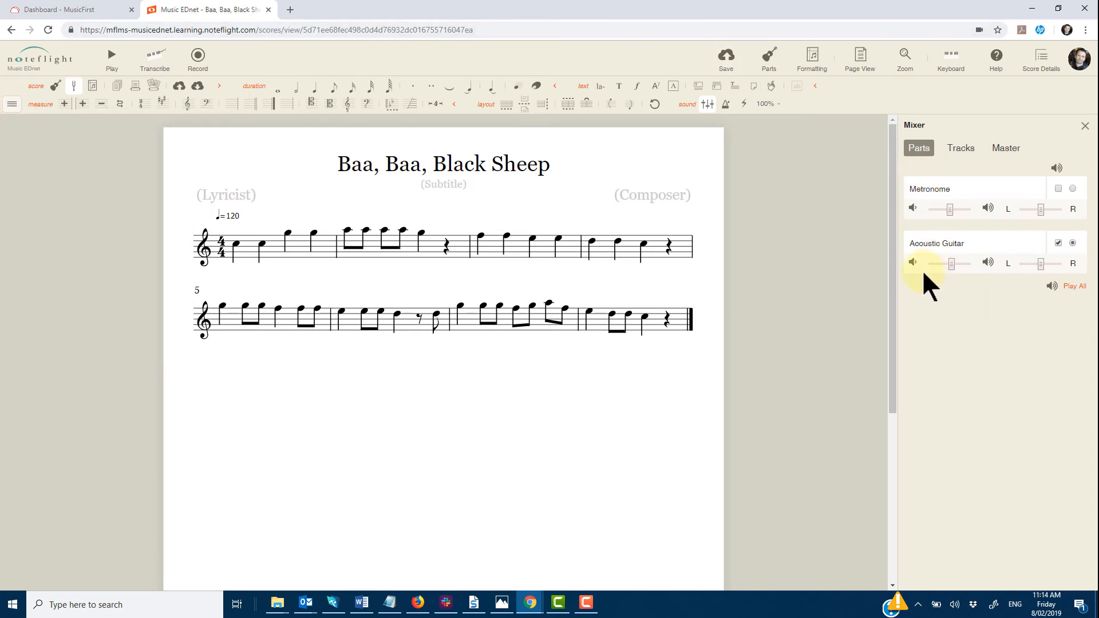